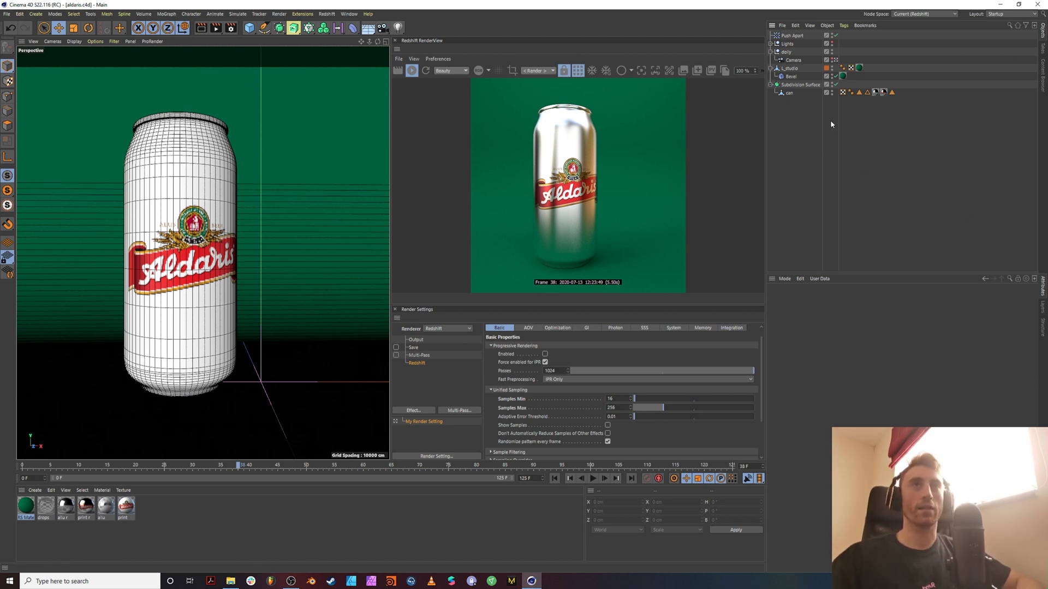
Step: Add a Redshift Object tag to the can with Geometry Override and Tessellation enabled (max subdivisions 6)
click(789, 86)
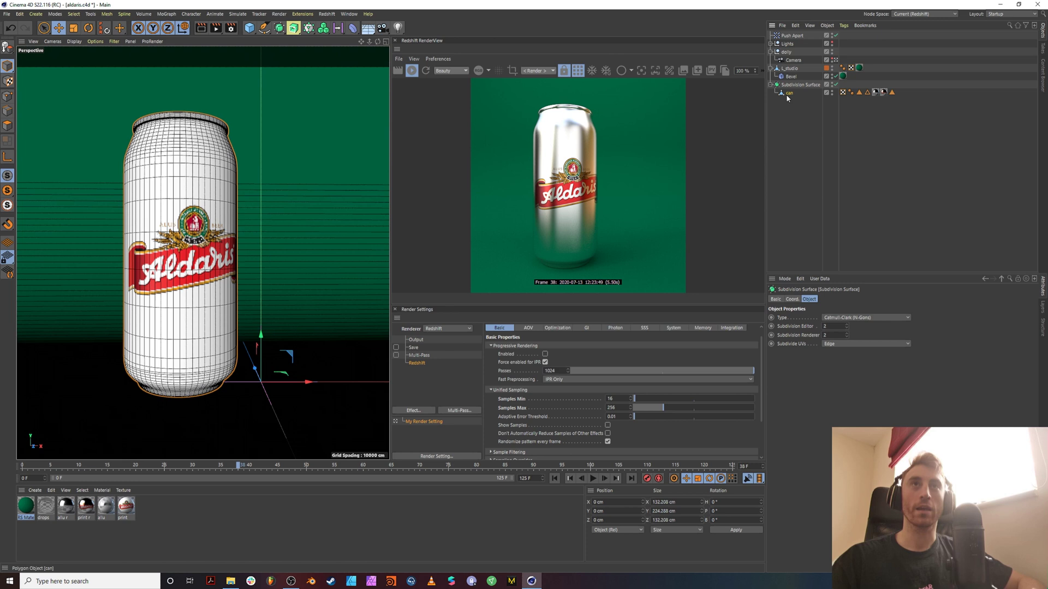
click(786, 94)
right_click(781, 96)
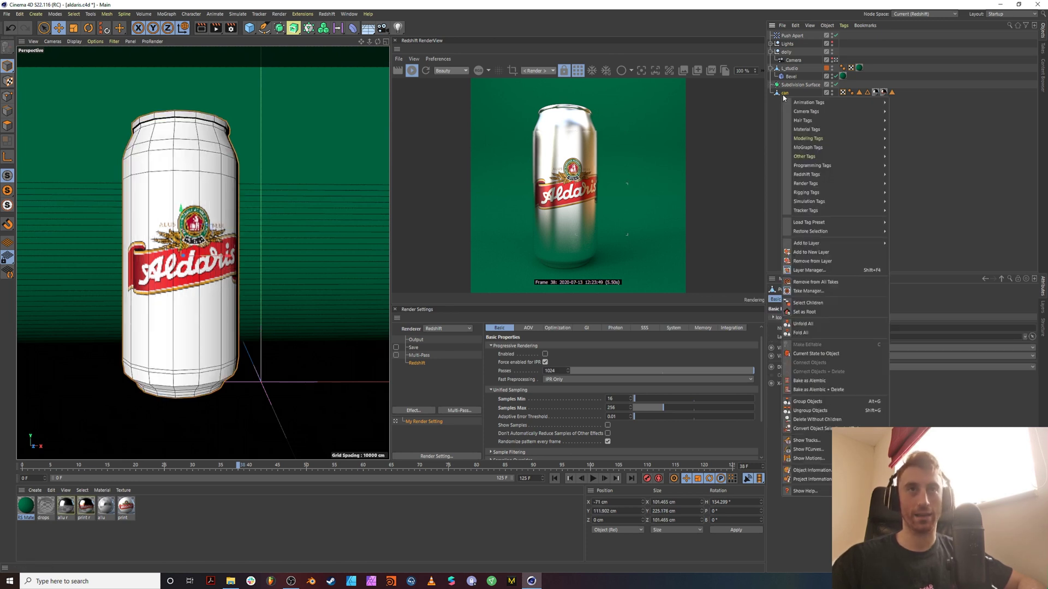
mouse_move(818, 175)
click(912, 184)
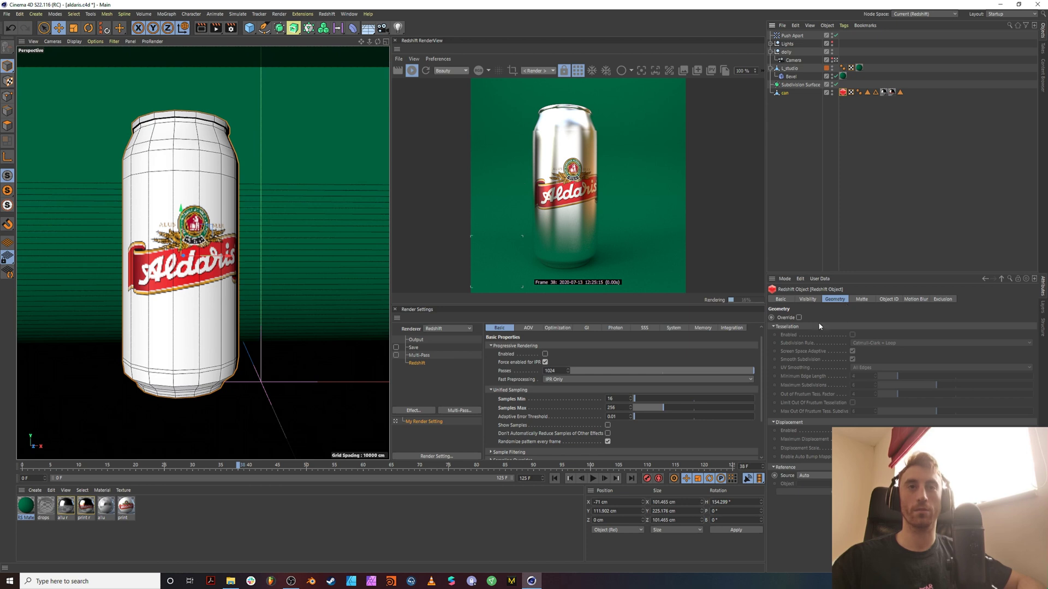
click(799, 317)
click(852, 335)
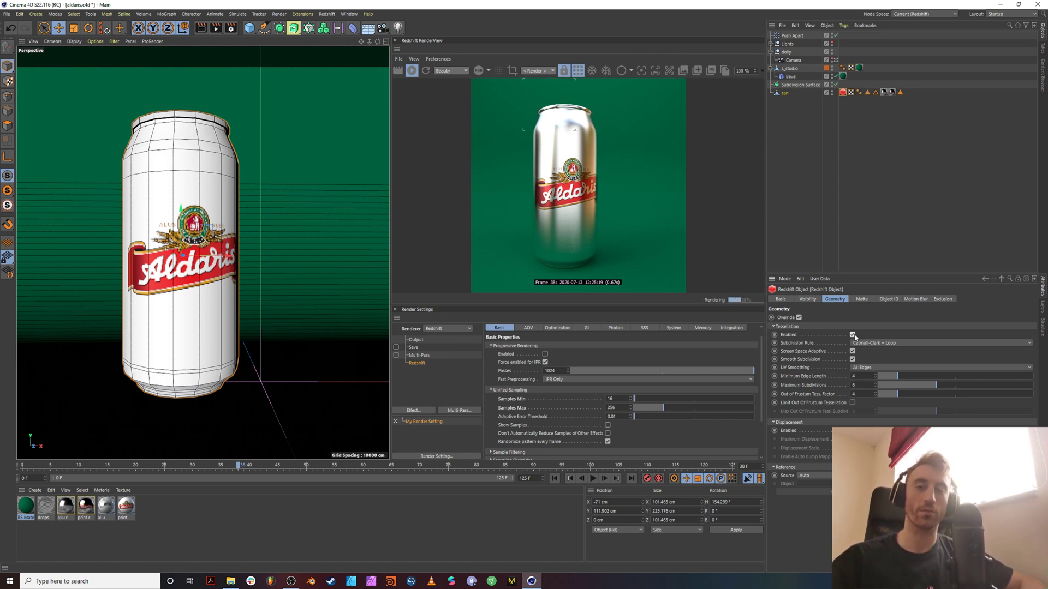
click(794, 60)
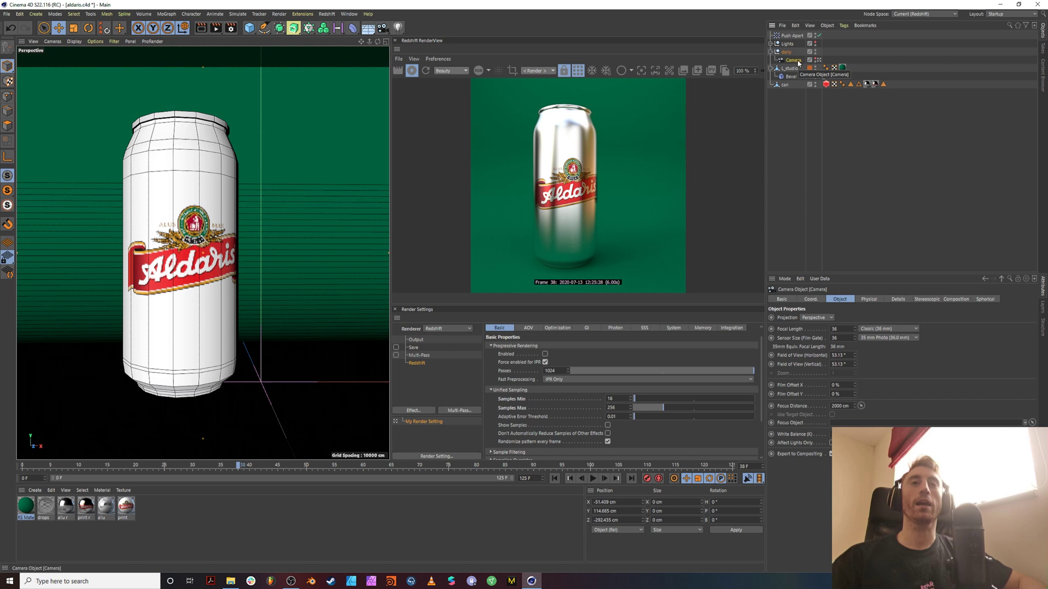
Step: Raise the RenderView/Render Settings divider and expand the Sampling Overrides section
click(786, 164)
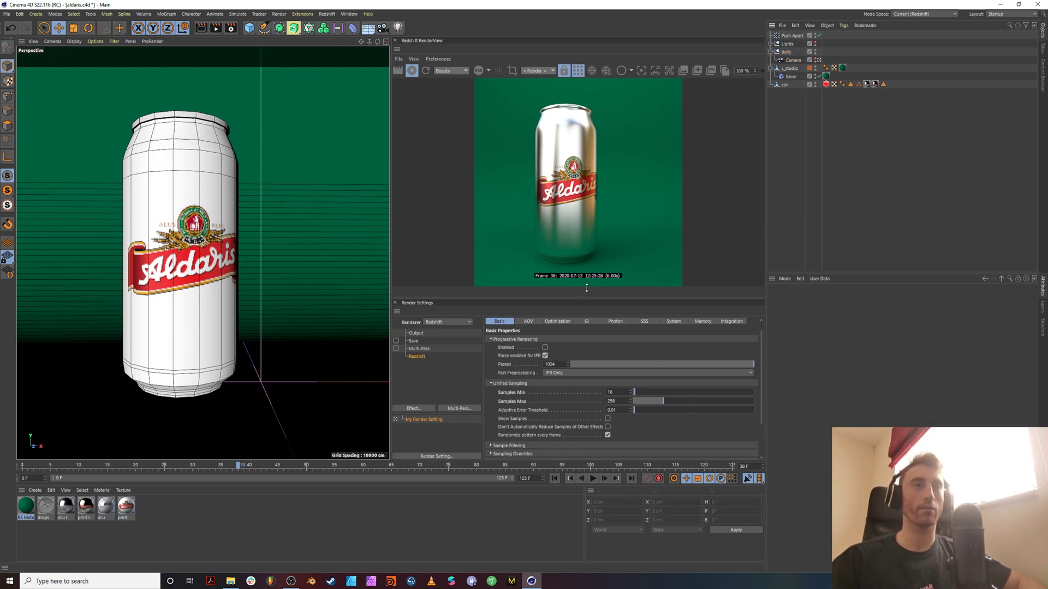
drag(583, 305, 583, 236)
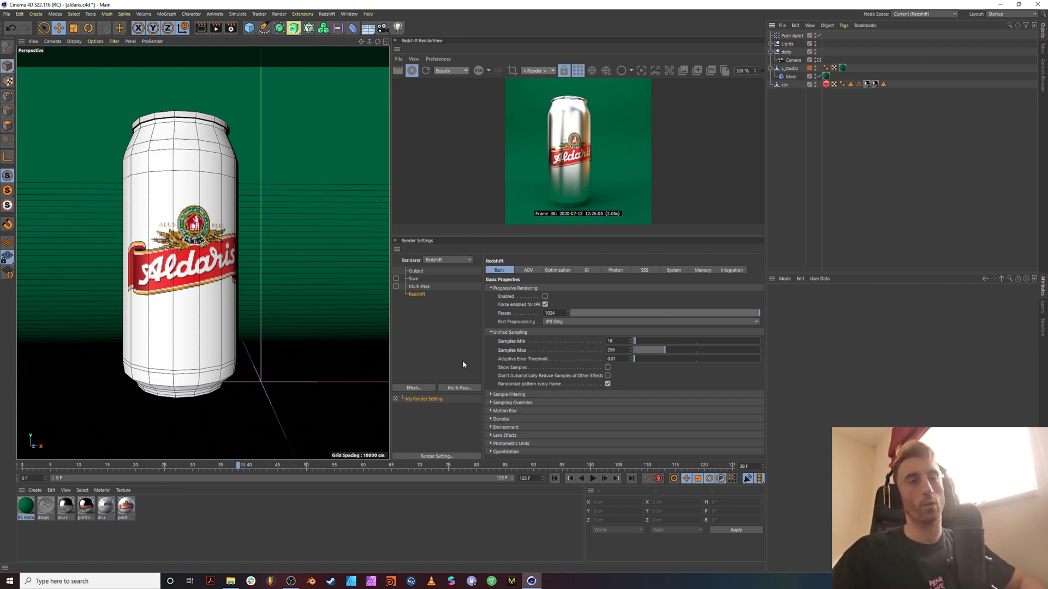
click(497, 404)
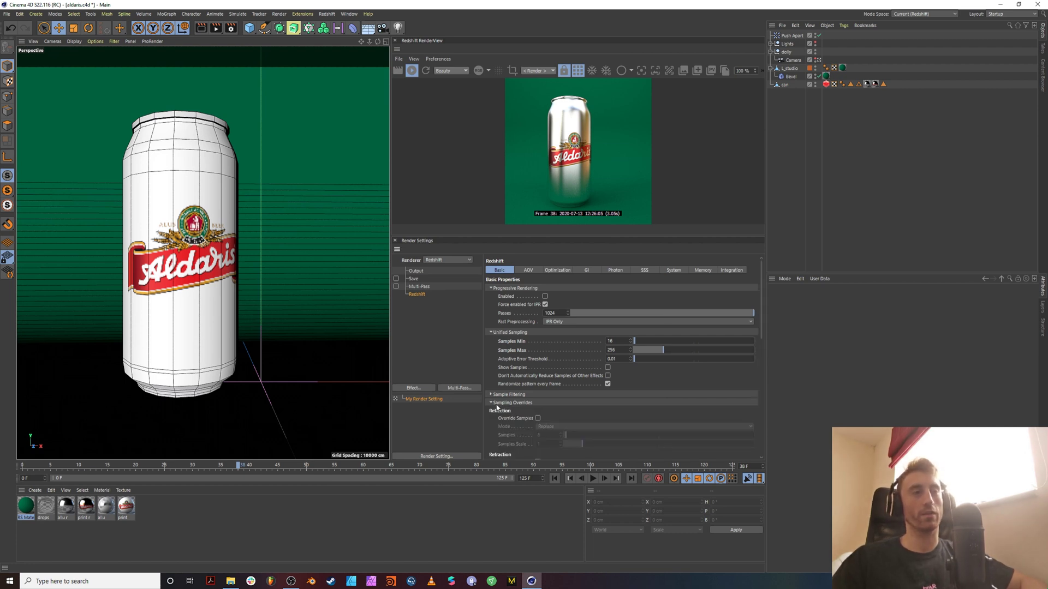
scroll(710, 384, down, 5)
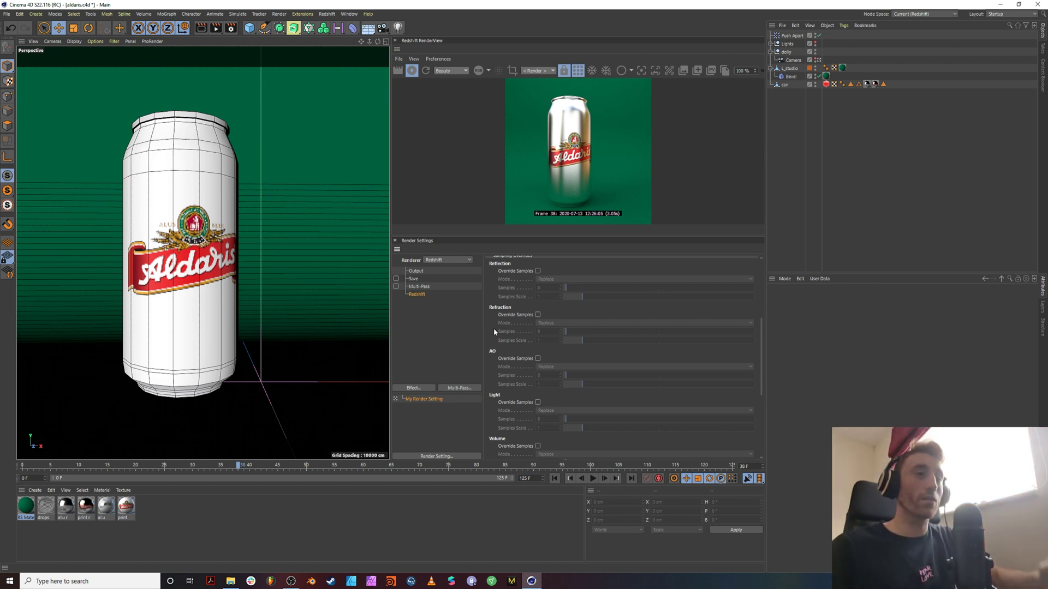
scroll(508, 365, up, 3)
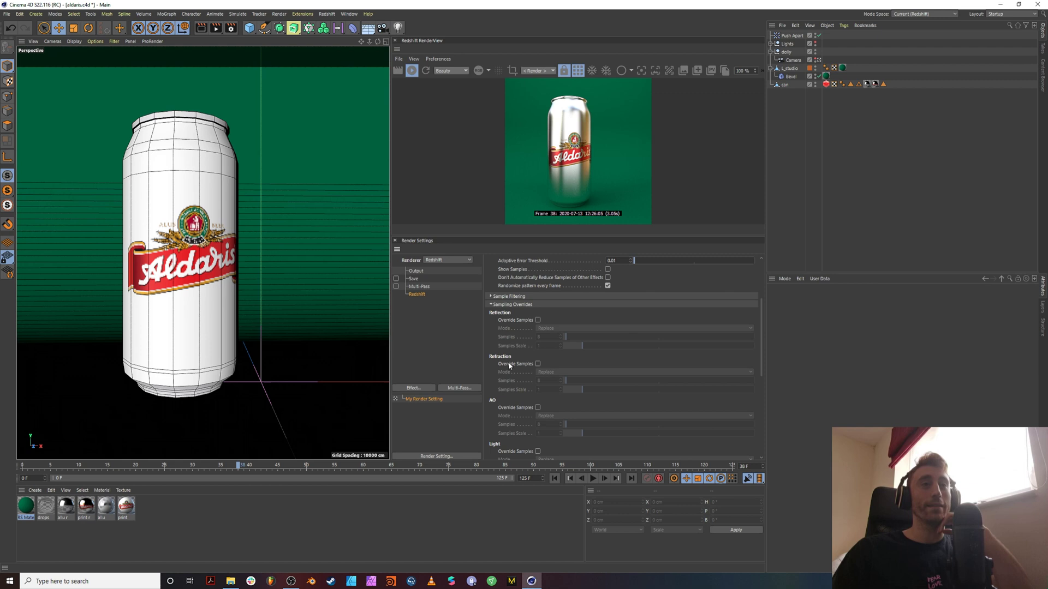
scroll(509, 365, up, 3)
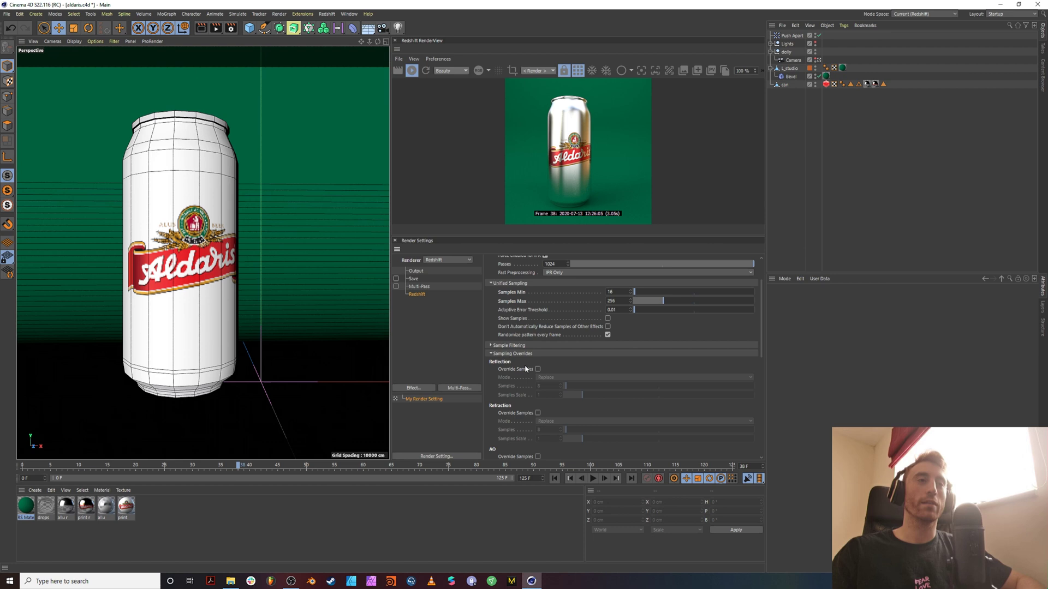
scroll(528, 394, down, 3)
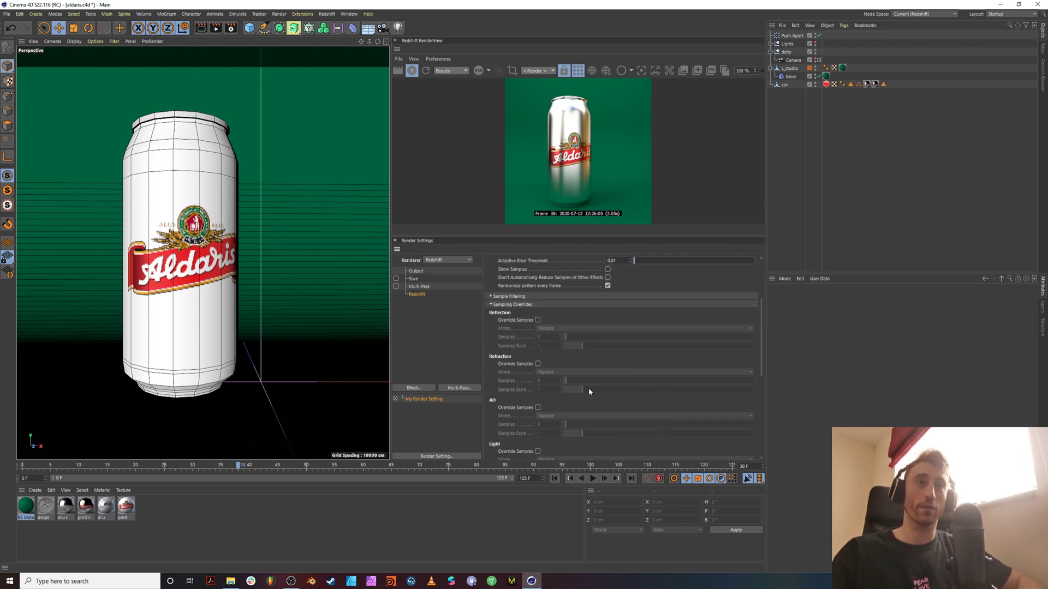
scroll(603, 301, up, 3)
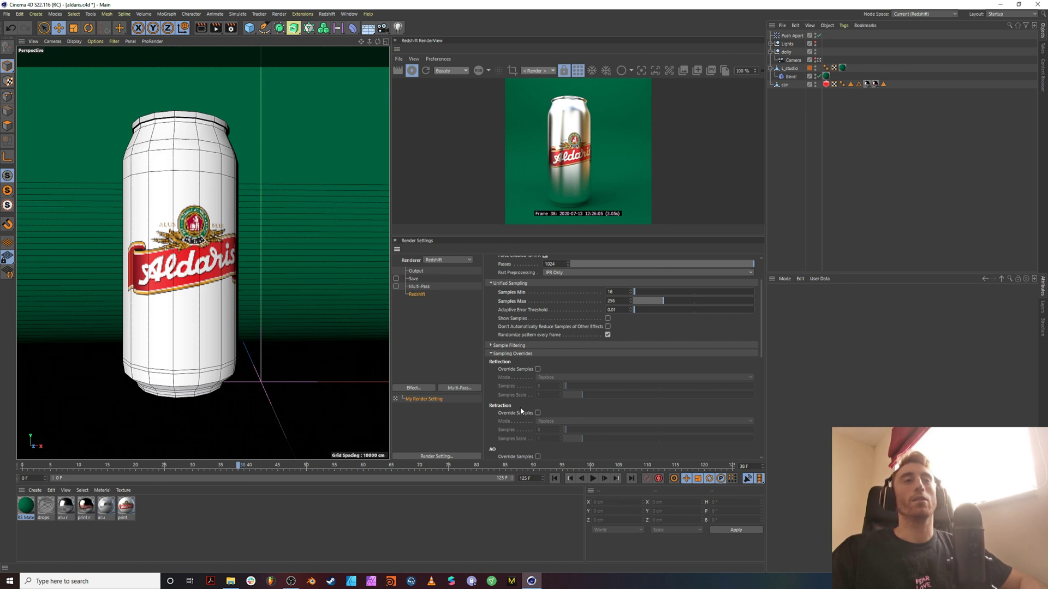
double_click(623, 300)
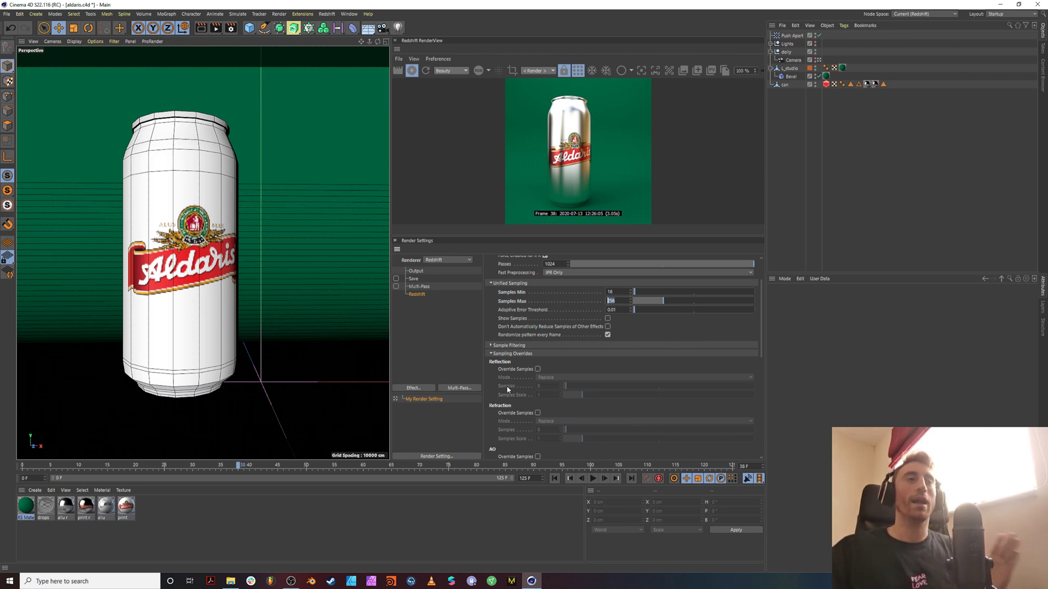
scroll(512, 392, down, 3)
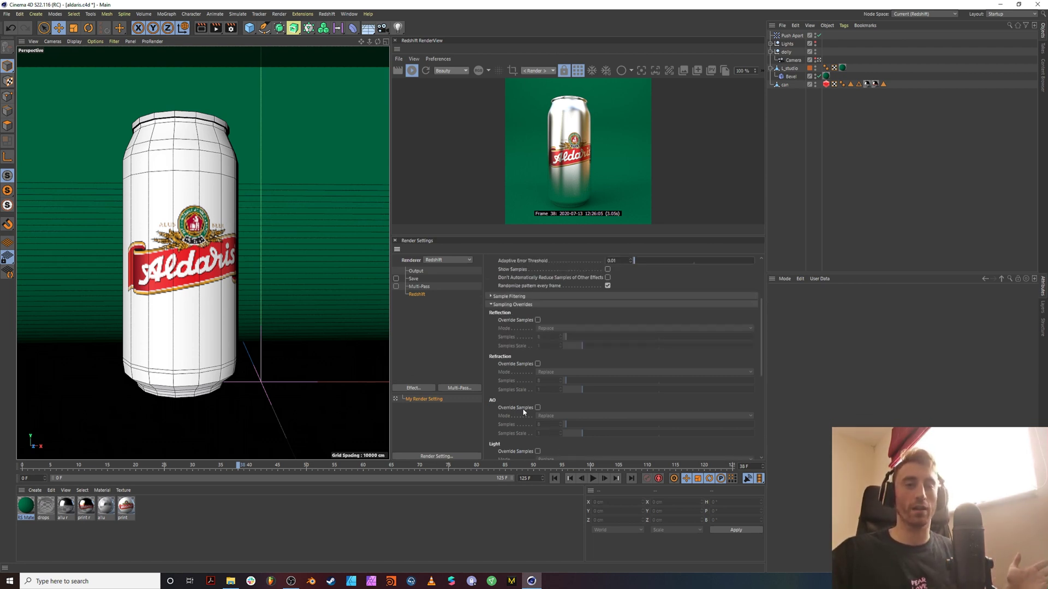
Step: Save a before snapshot, then delete the five area lights from the Lights group
click(771, 44)
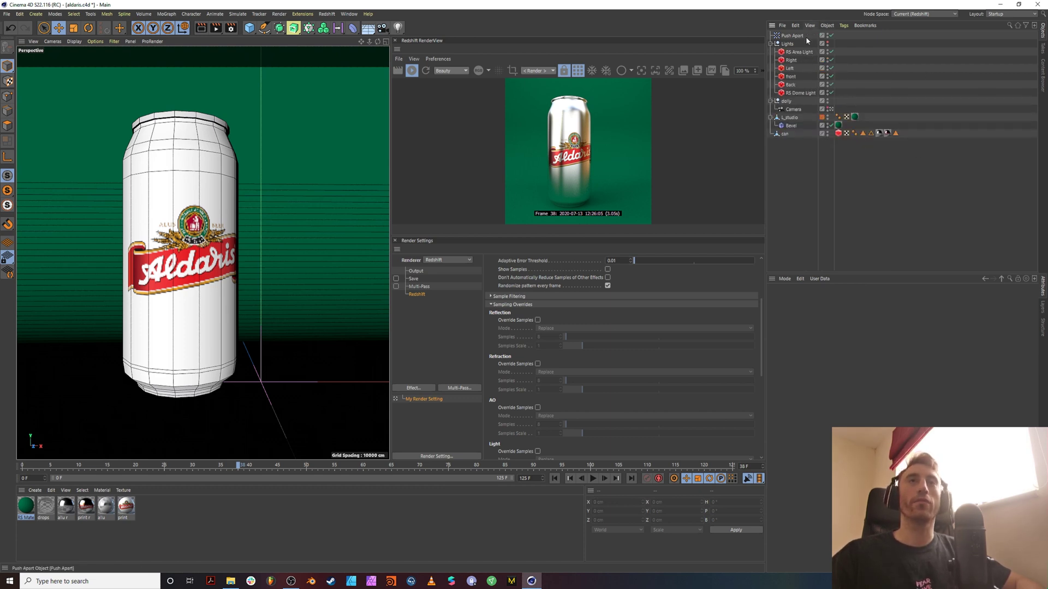
click(797, 52)
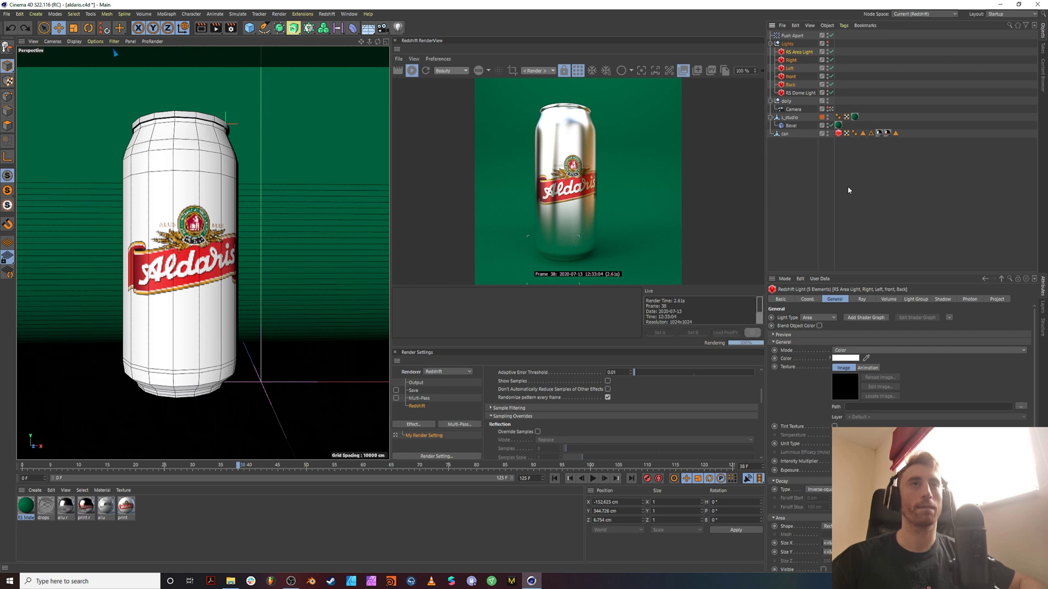
click(697, 71)
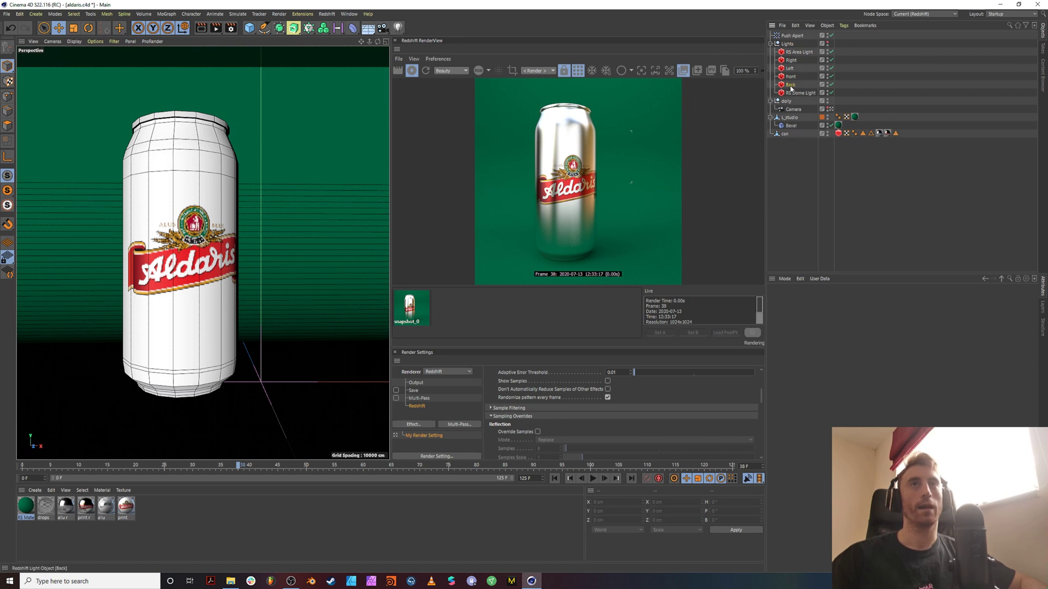
key(Delete)
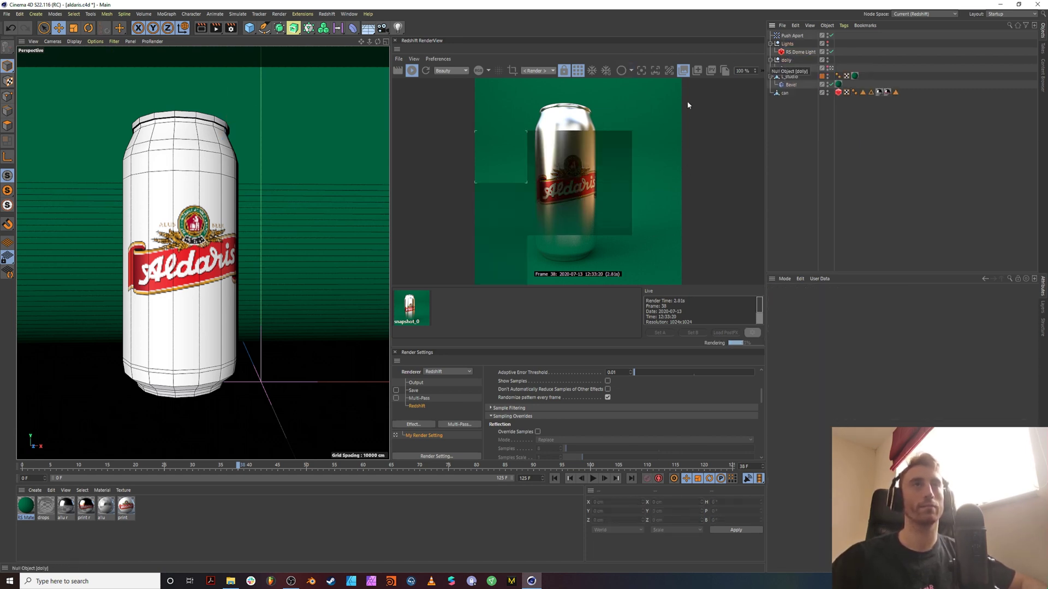
Step: Save a dome-only snapshot and compare snapshot_0 against snapshot_1
click(698, 70)
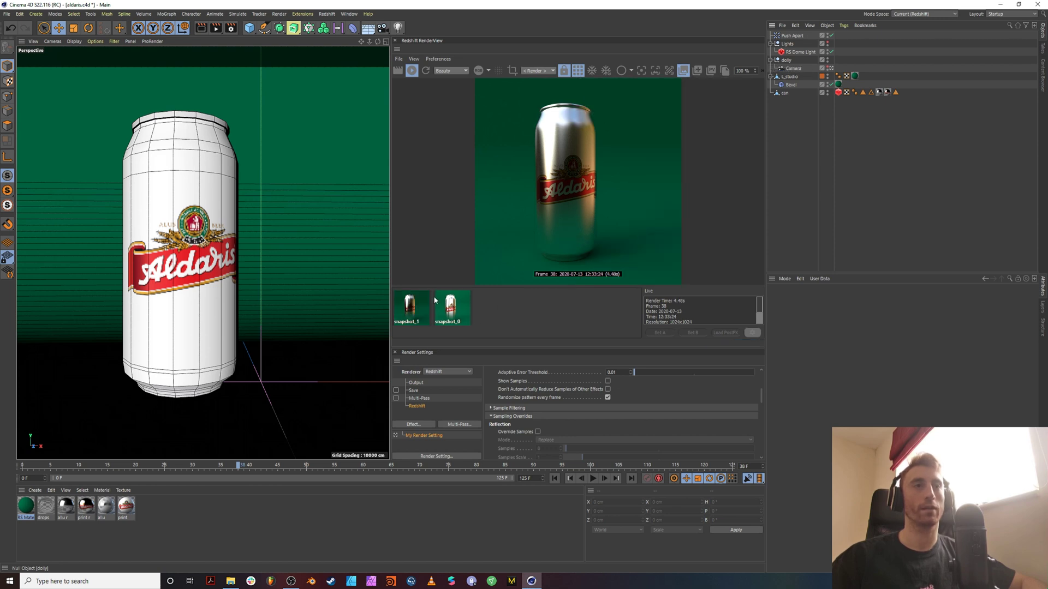
click(436, 302)
click(427, 303)
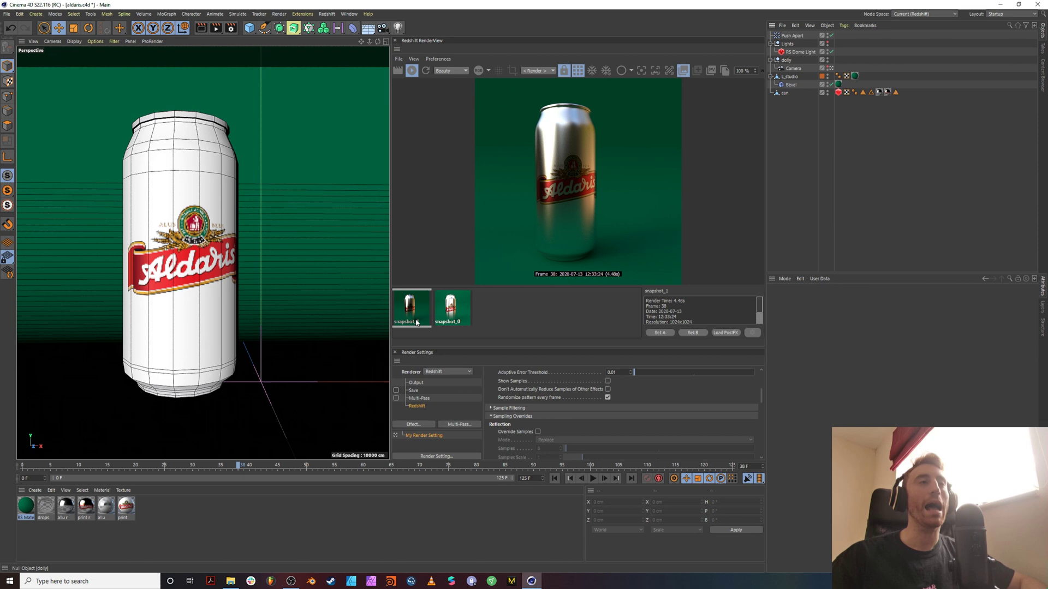
click(440, 315)
click(440, 316)
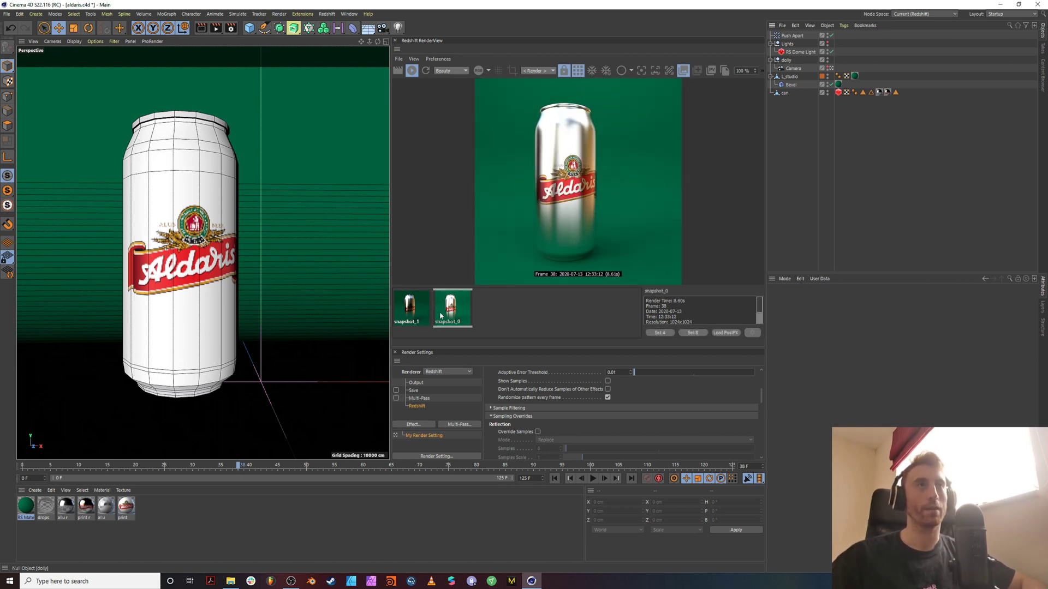
click(418, 317)
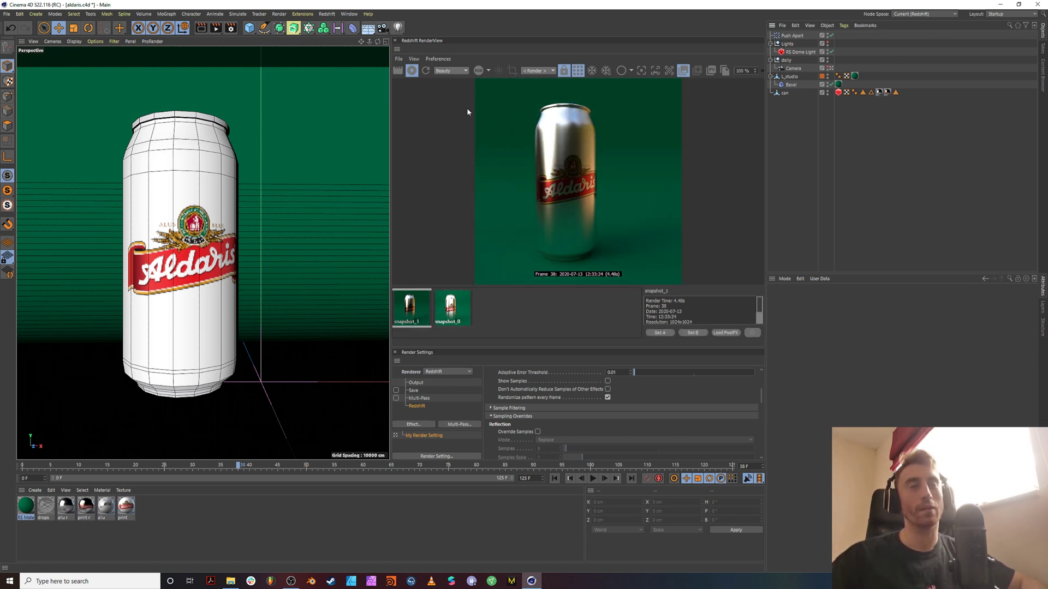
click(800, 52)
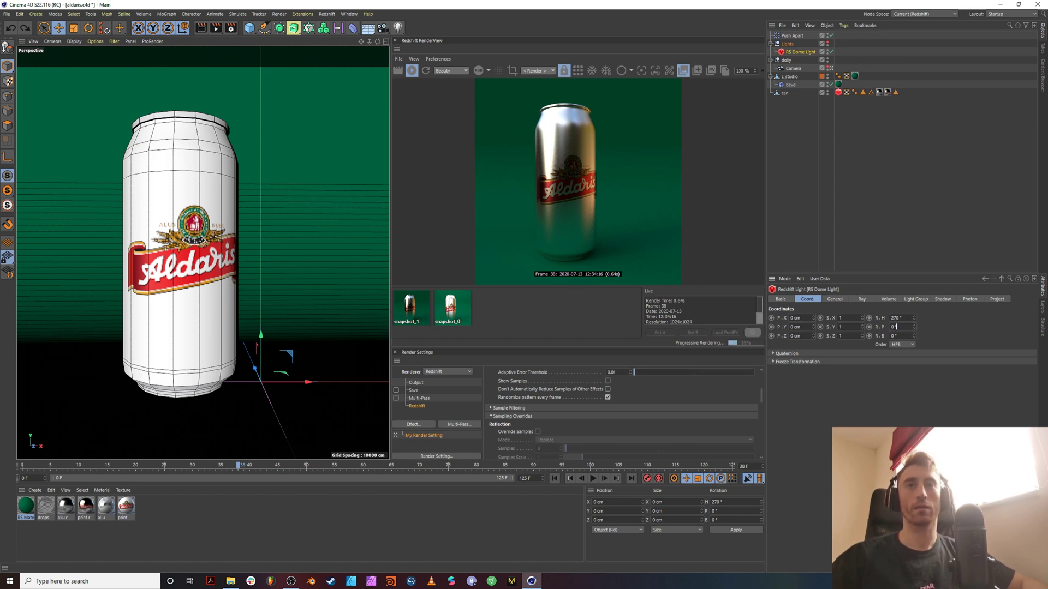
Step: Set the RS Dome Light's R.P rotation to -40 and its General exposure to 1.5
text(-40)
key(Return)
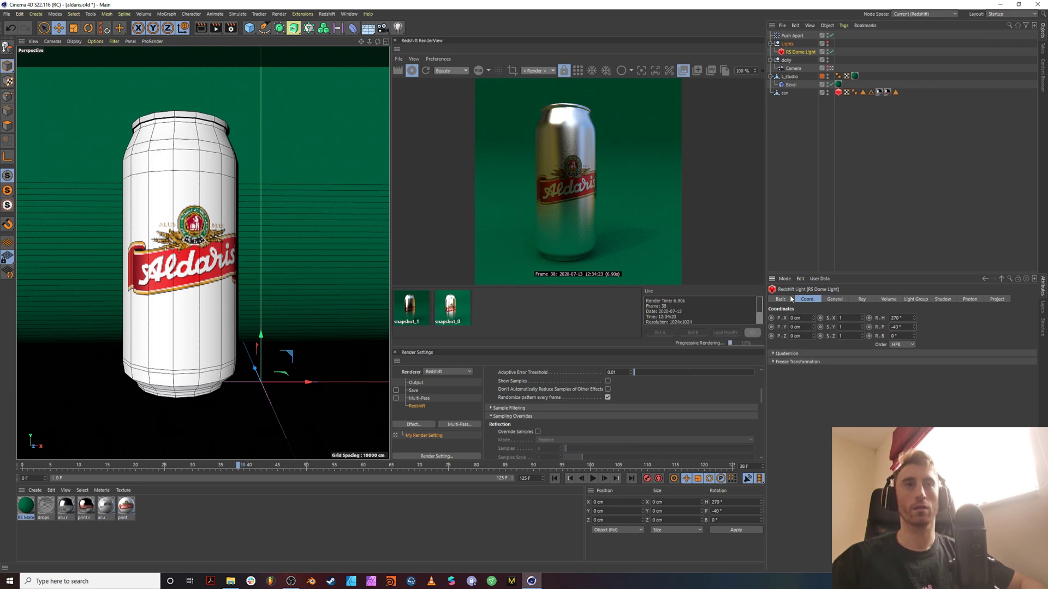
click(834, 299)
text(1)
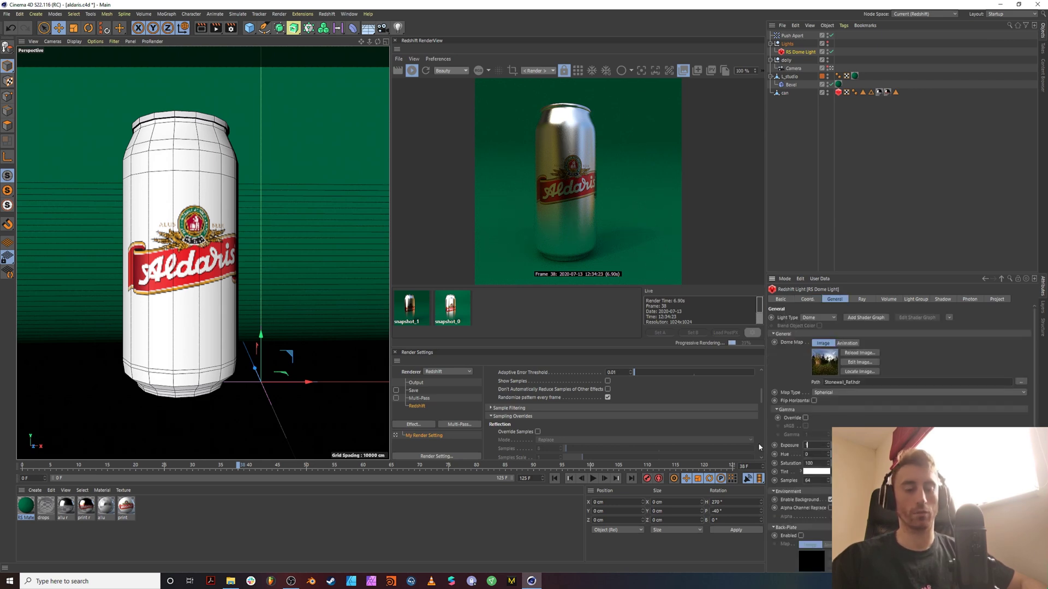
text(.5)
key(Return)
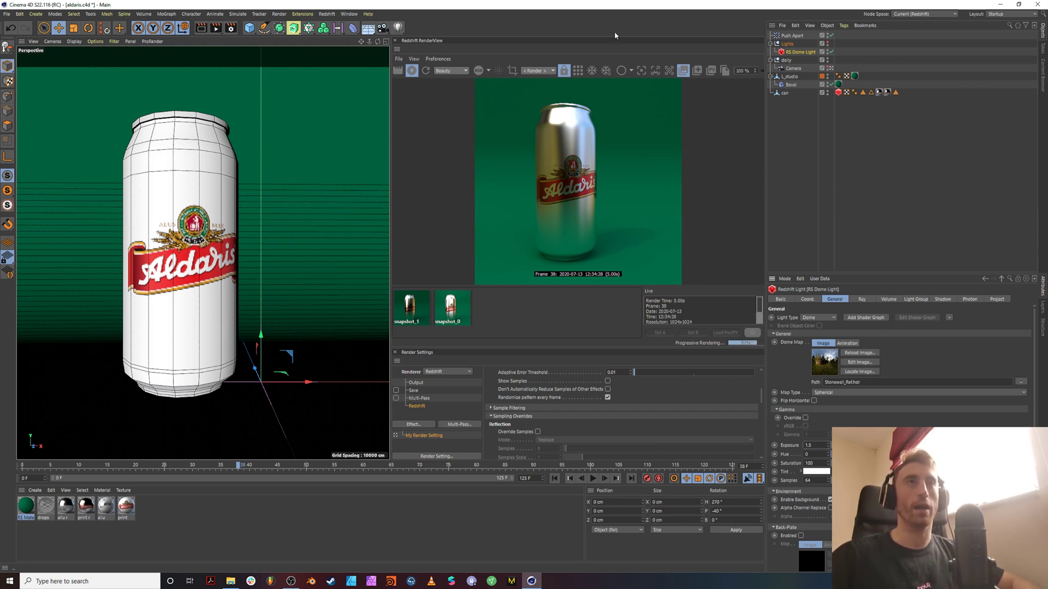
Step: Save snapshot_2 and compare it with snapshot_0 and the live render
click(699, 71)
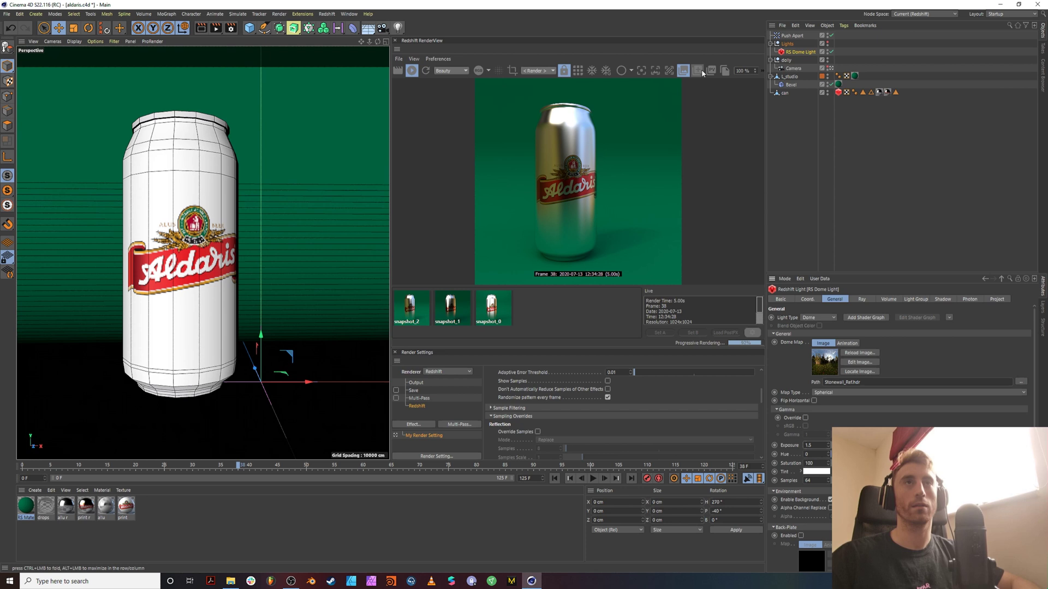
click(423, 303)
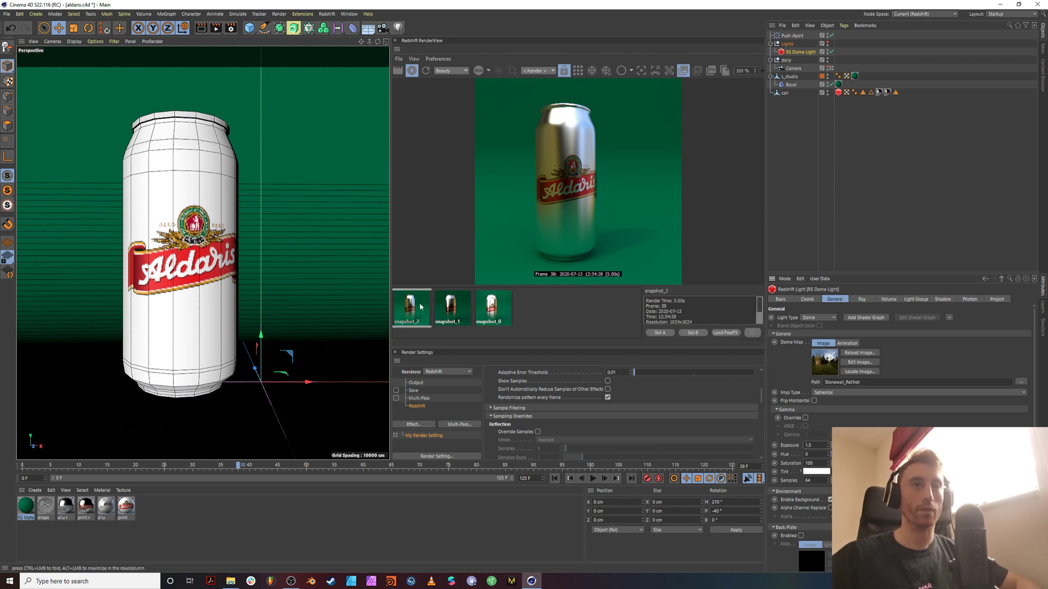
click(473, 304)
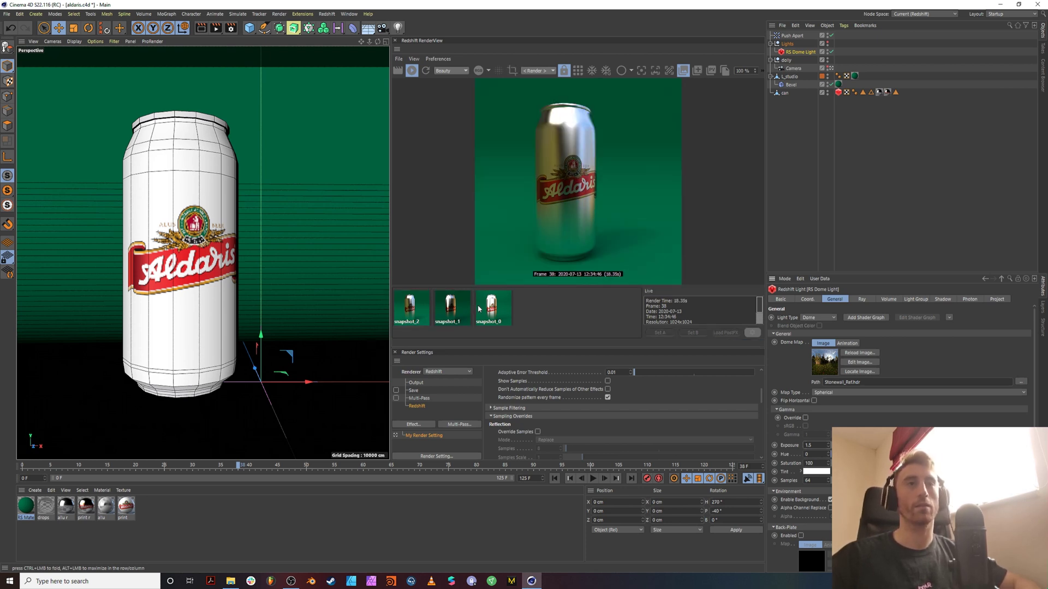
click(494, 309)
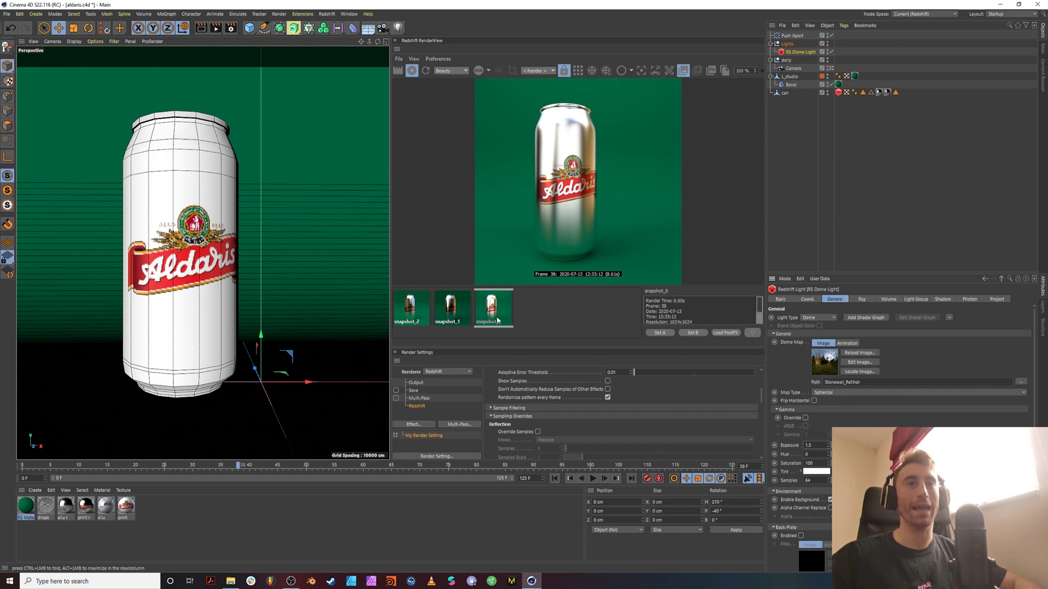
click(411, 306)
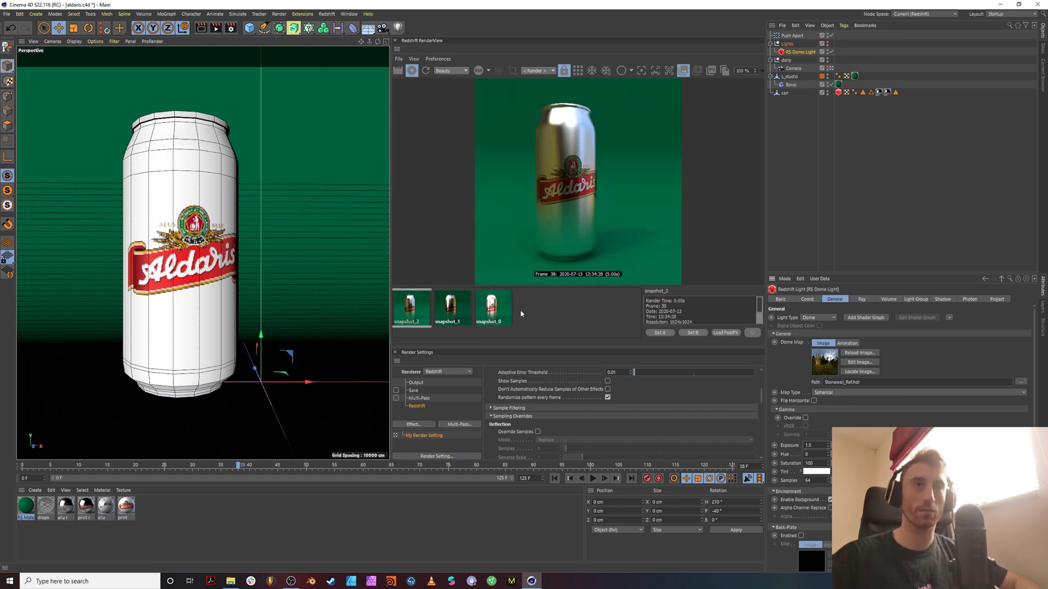
click(541, 326)
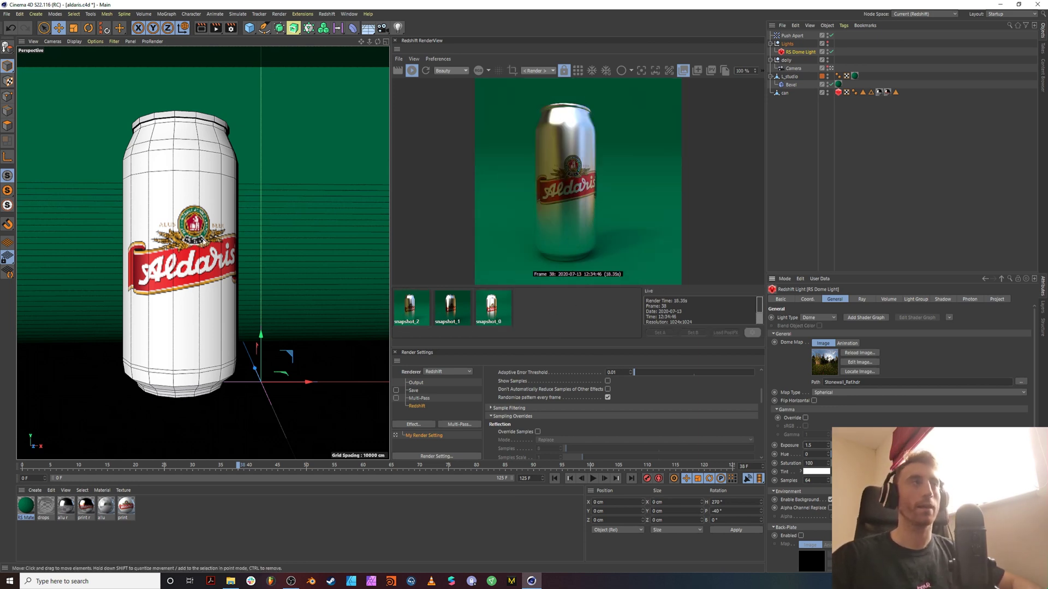
Step: Rotate the RS Dome Light's pitch from -25° to -59° in its Coord. settings
scroll(522, 189, up, 4)
scroll(522, 189, down, 2)
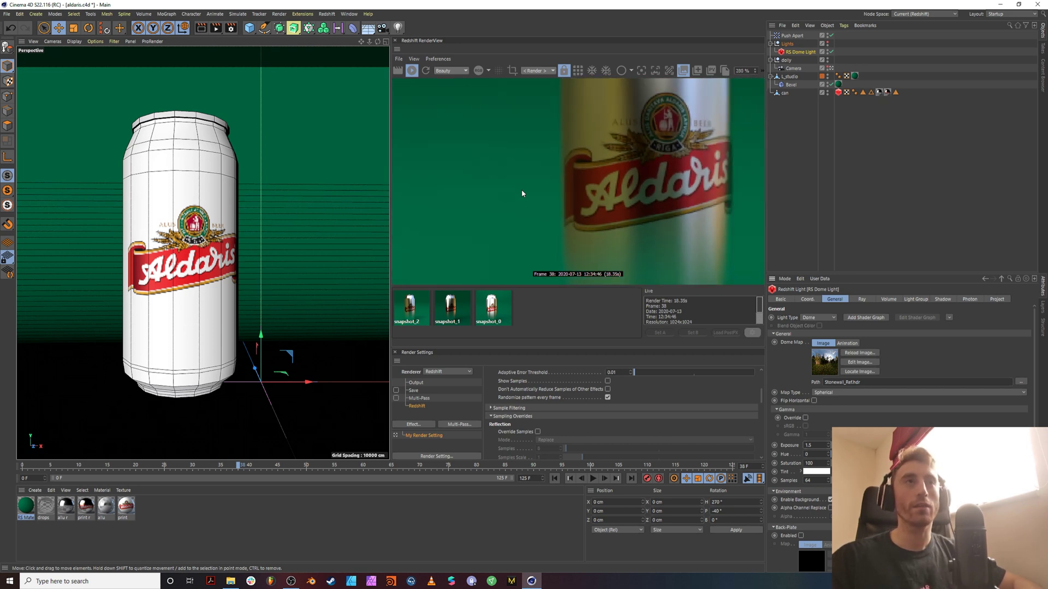
scroll(587, 164, down, 2)
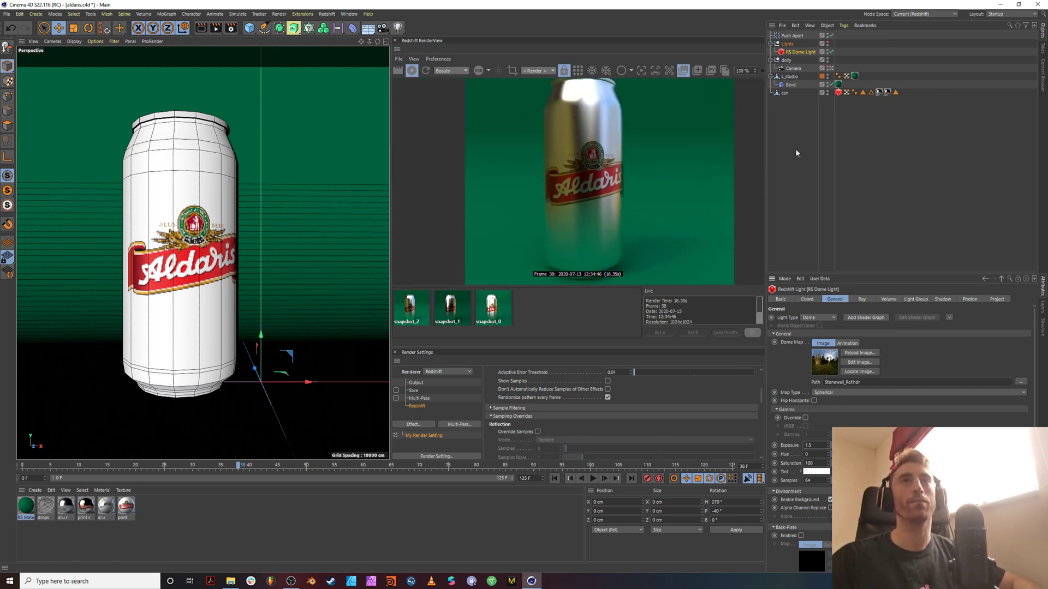
ctrl+click(808, 52)
click(808, 53)
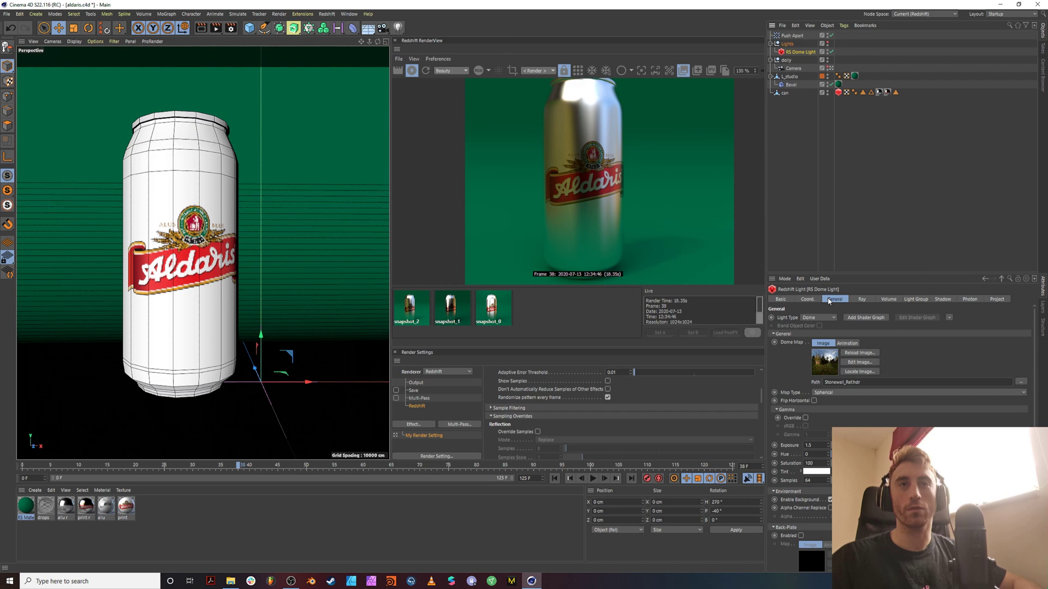
click(807, 299)
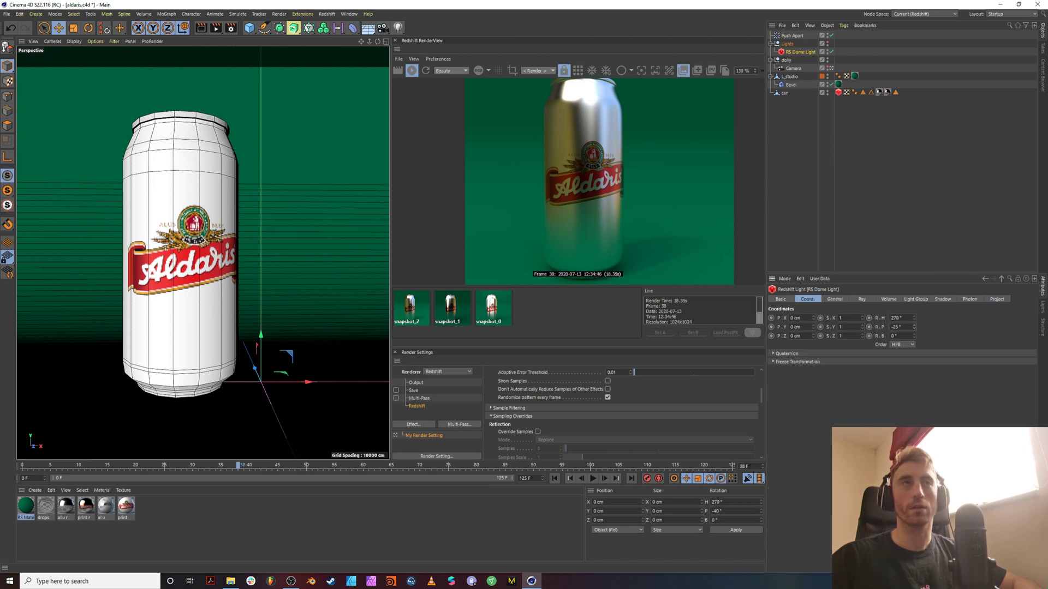
mouse_move(914, 327)
mouse_down()
mouse_move(914, 346)
mouse_move(918, 318)
mouse_move(914, 333)
mouse_up()
Step: Tick Flip Horizontal on the dome light and set its exposure to 1.2
click(834, 299)
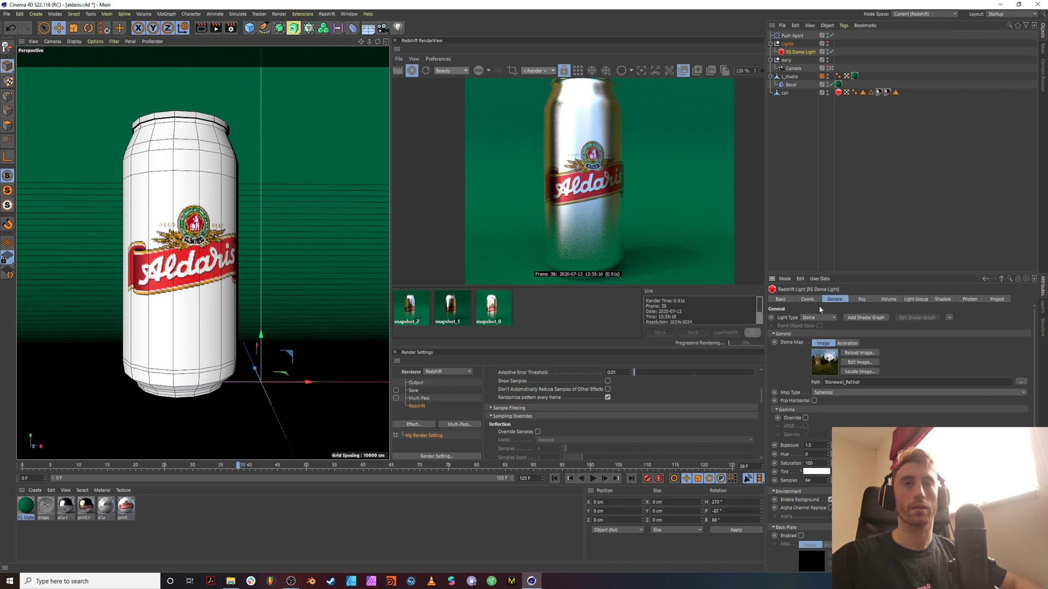
click(814, 401)
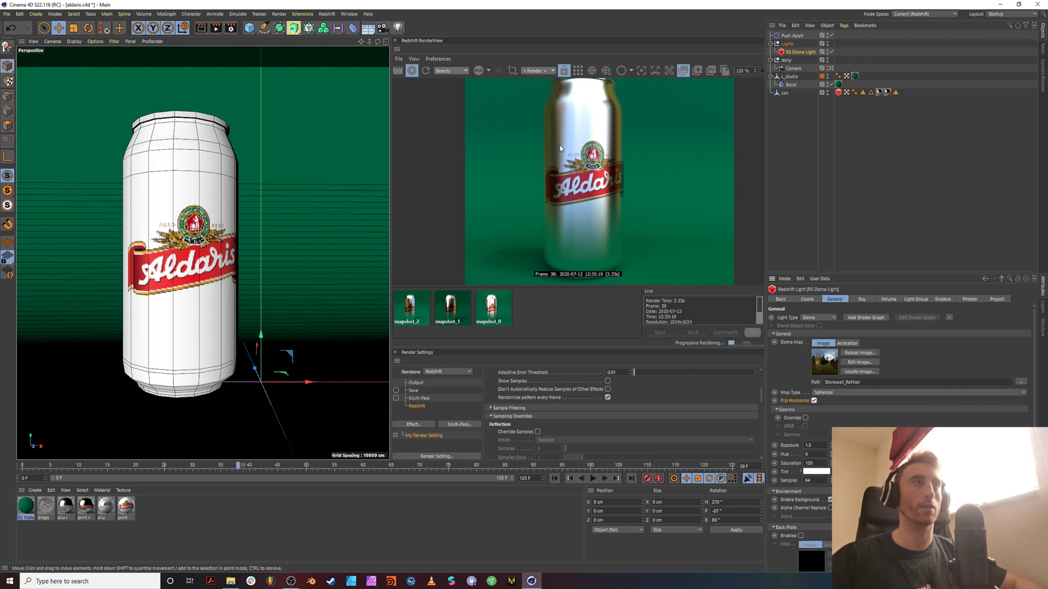
scroll(592, 151, down, 1)
scroll(592, 152, down, 2)
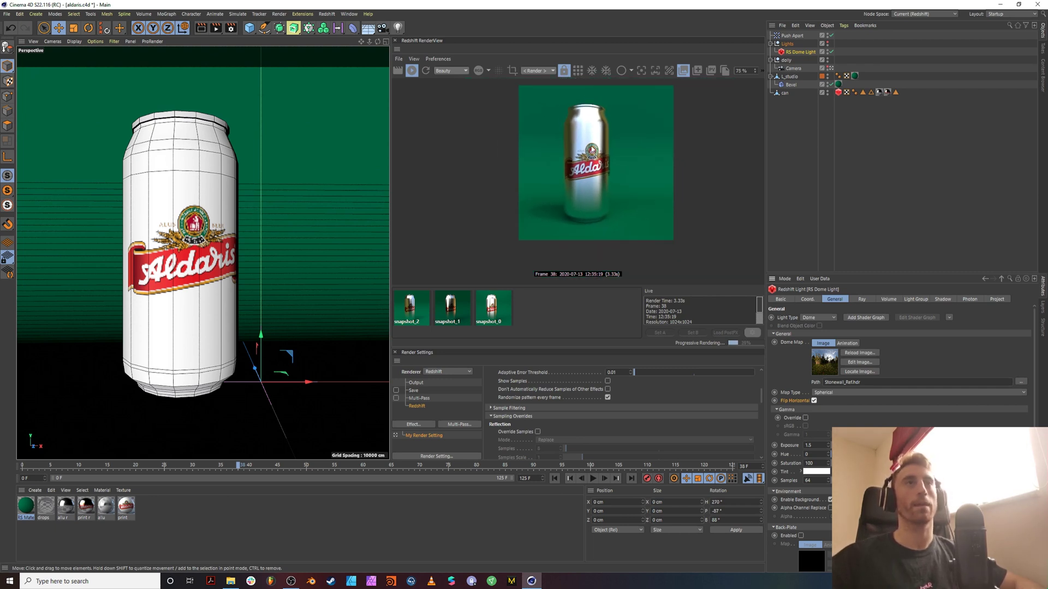
double_click(813, 445)
text(1.2)
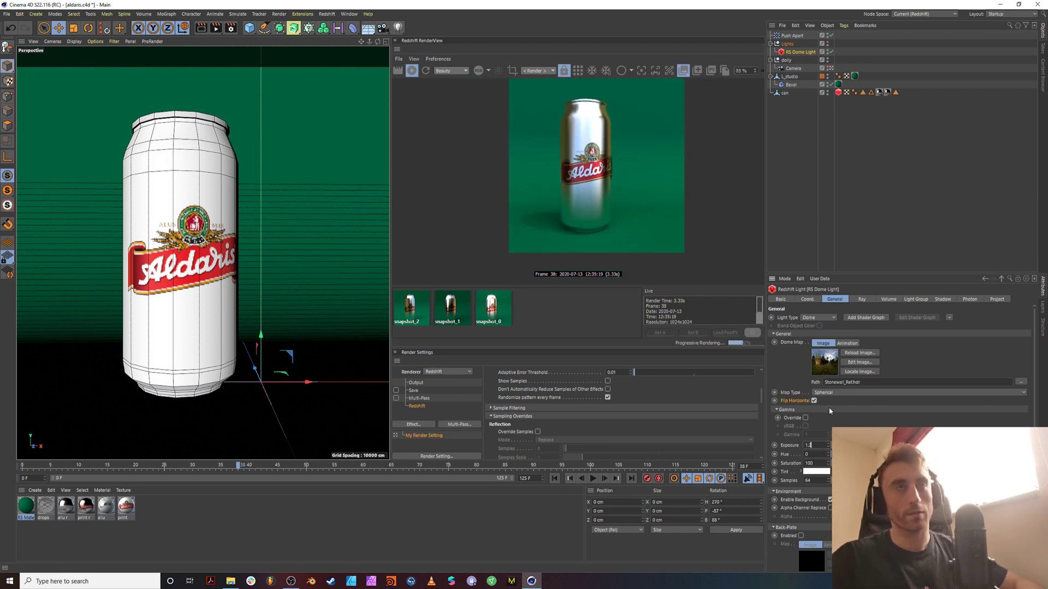
key(Return)
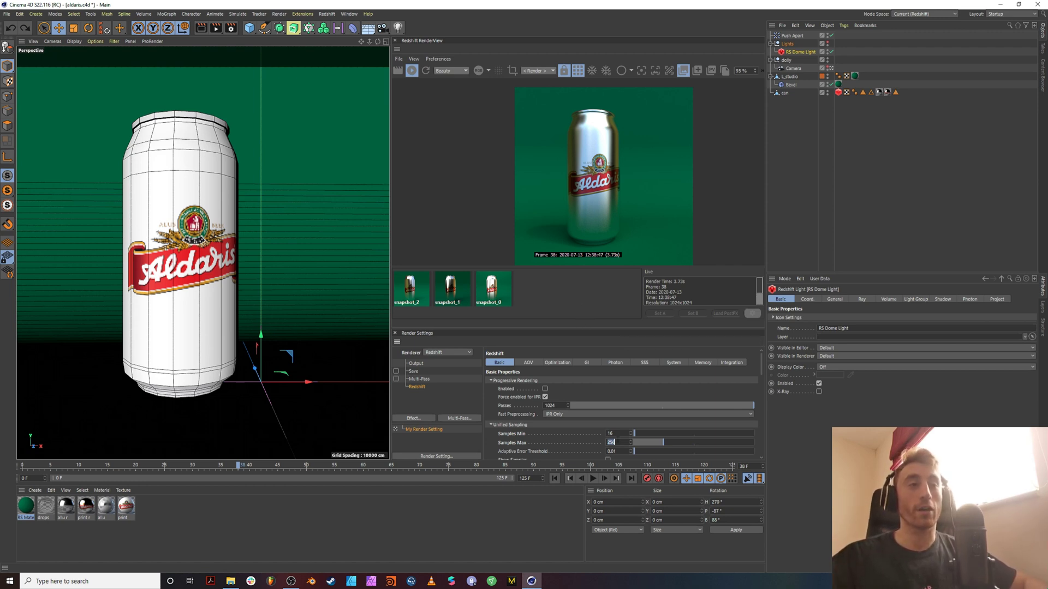
Step: Set Samples Max to 32 and save the 1.56s render as snapshot_3
text(32)
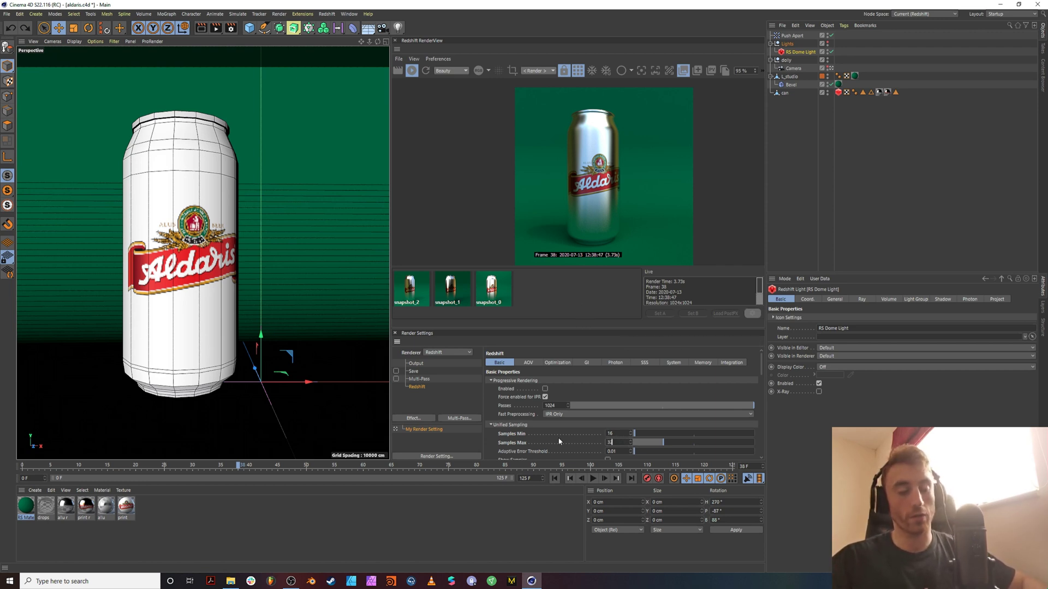
key(Return)
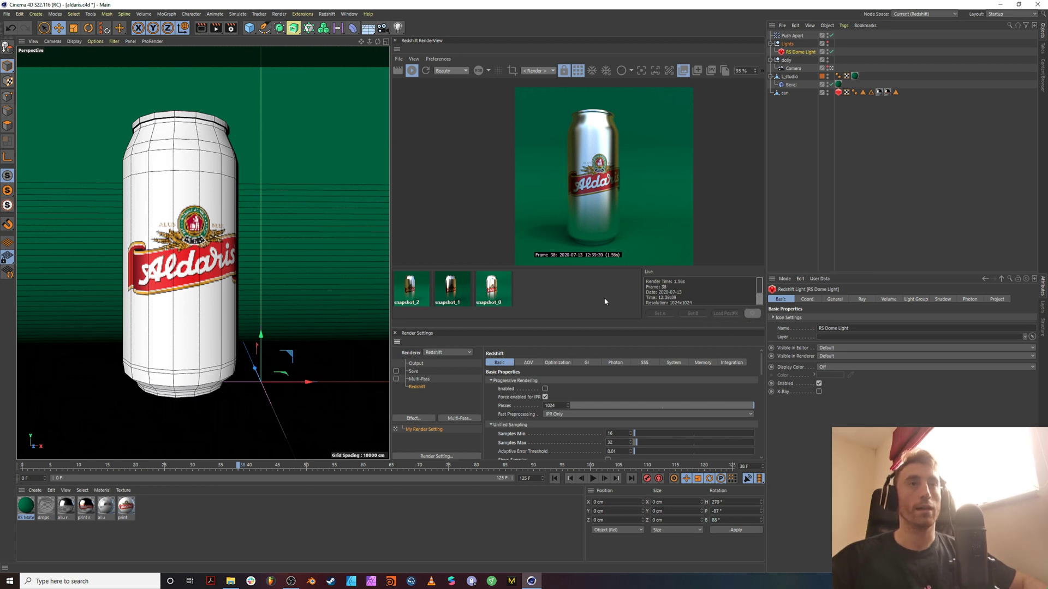
drag(674, 281, 692, 279)
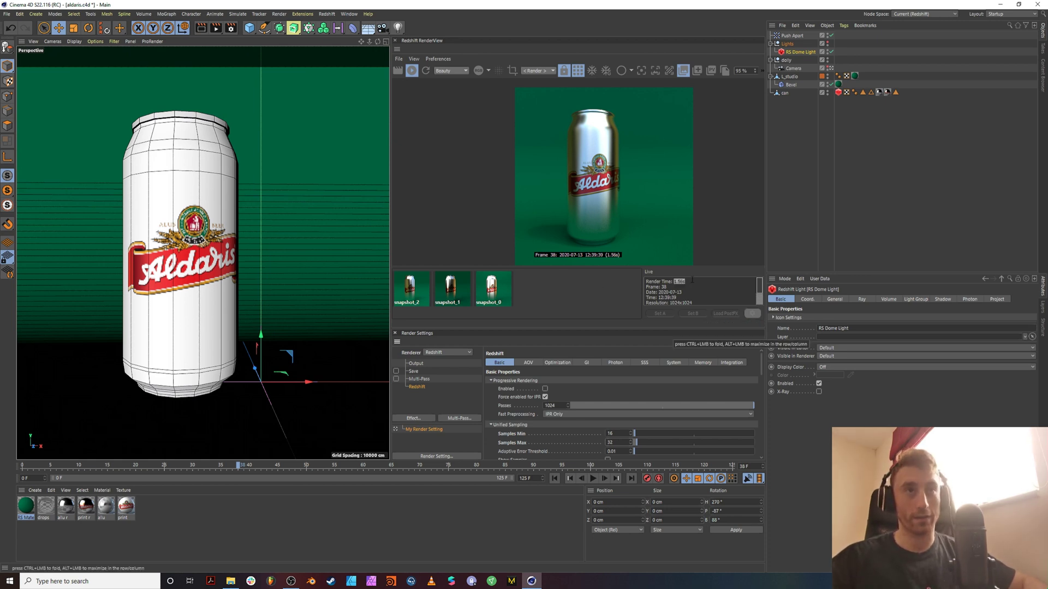
click(697, 70)
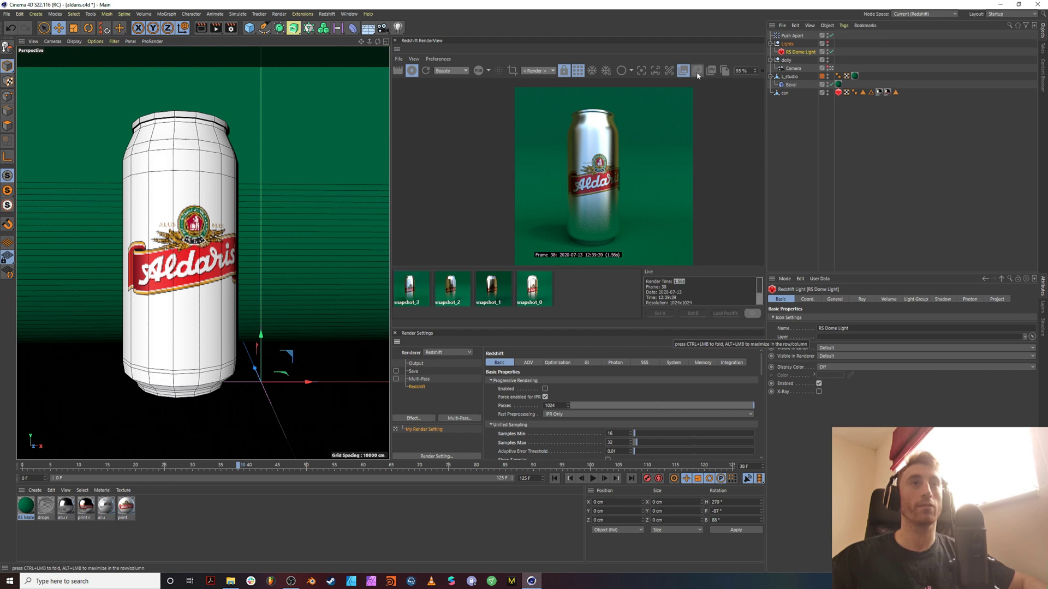
click(415, 287)
mouse_move(674, 281)
mouse_down()
mouse_move(647, 282)
mouse_move(692, 284)
mouse_up()
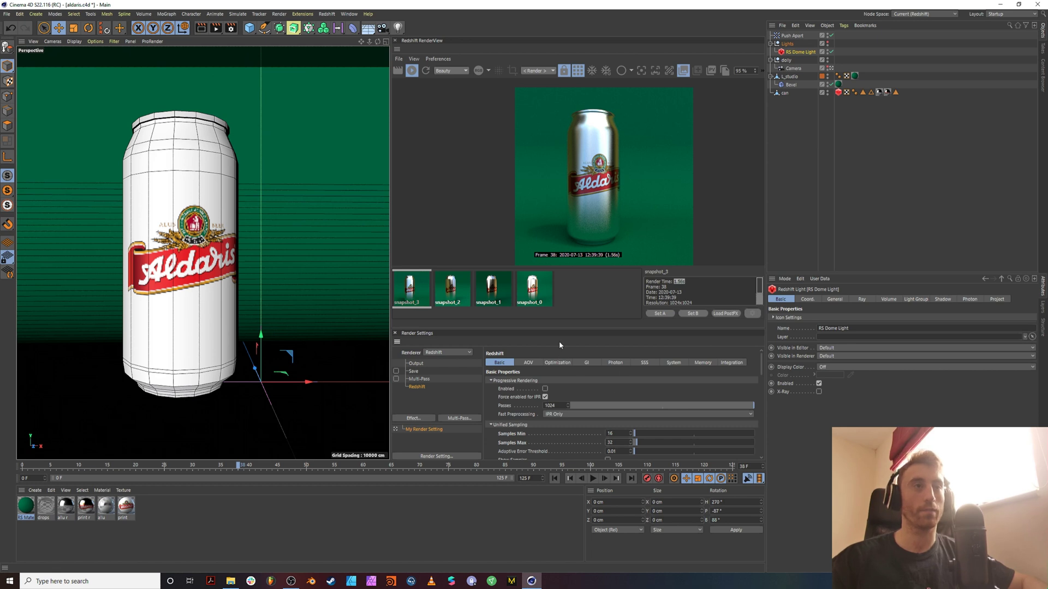
Step: Enable the reflection and light sample overrides at 512 each, giving a 1.66s render
scroll(559, 342, down, 4)
click(540, 412)
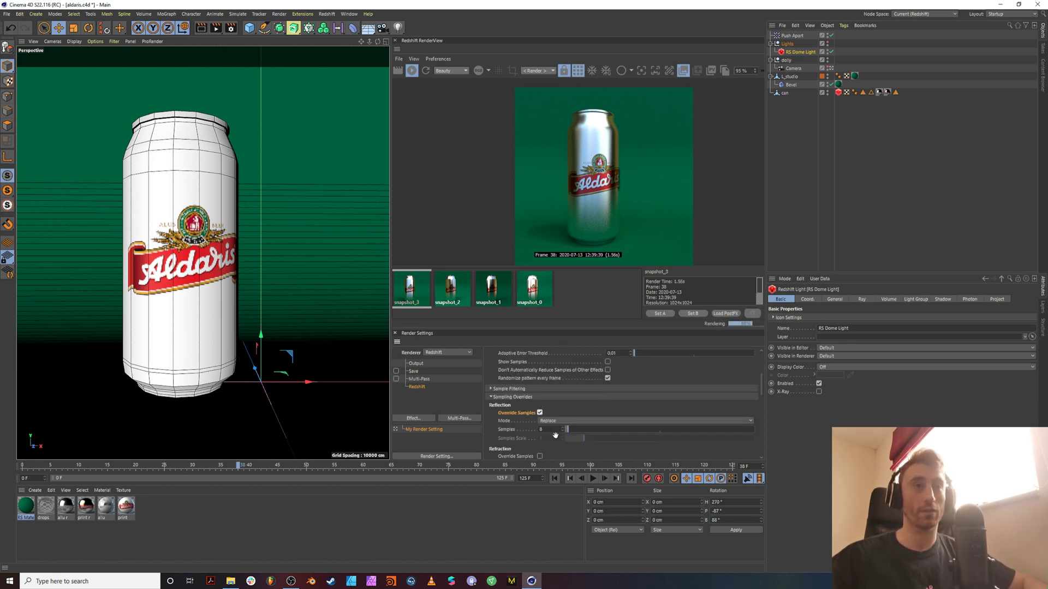
scroll(555, 435, down, 1)
double_click(541, 421)
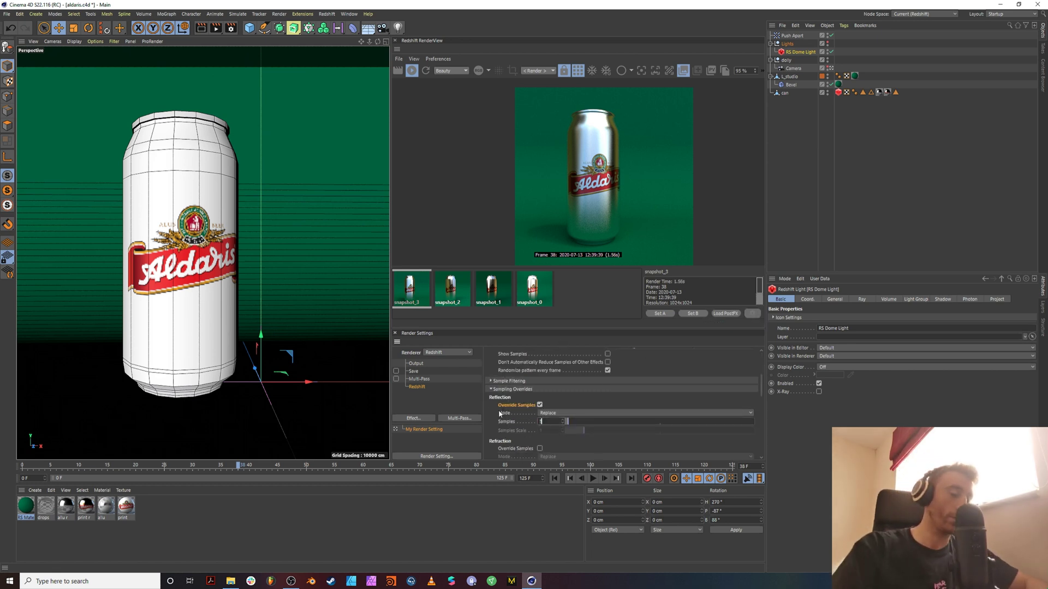
text(512)
key(Return)
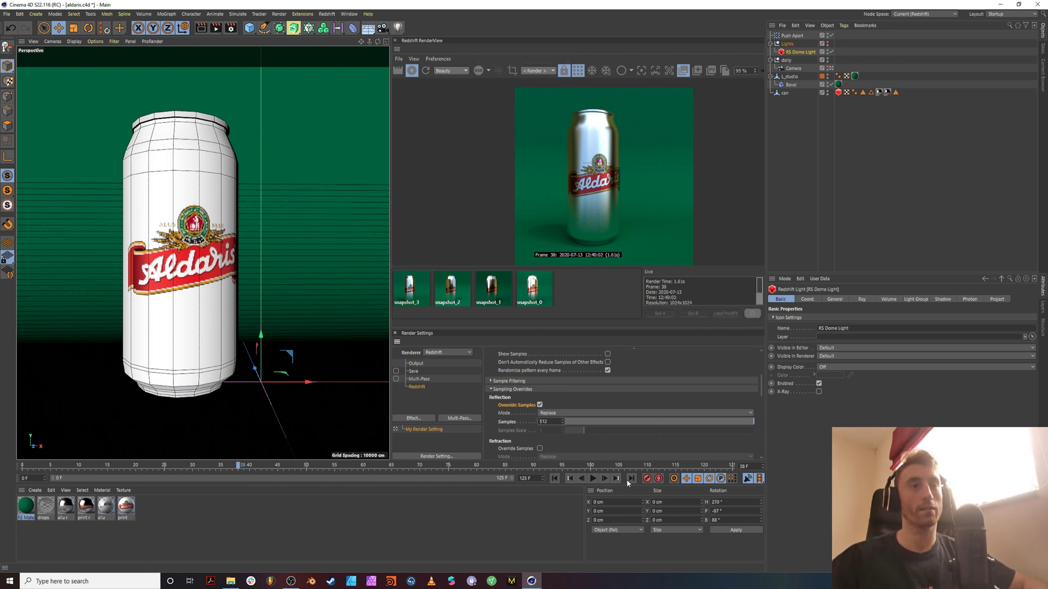
scroll(522, 431, down, 5)
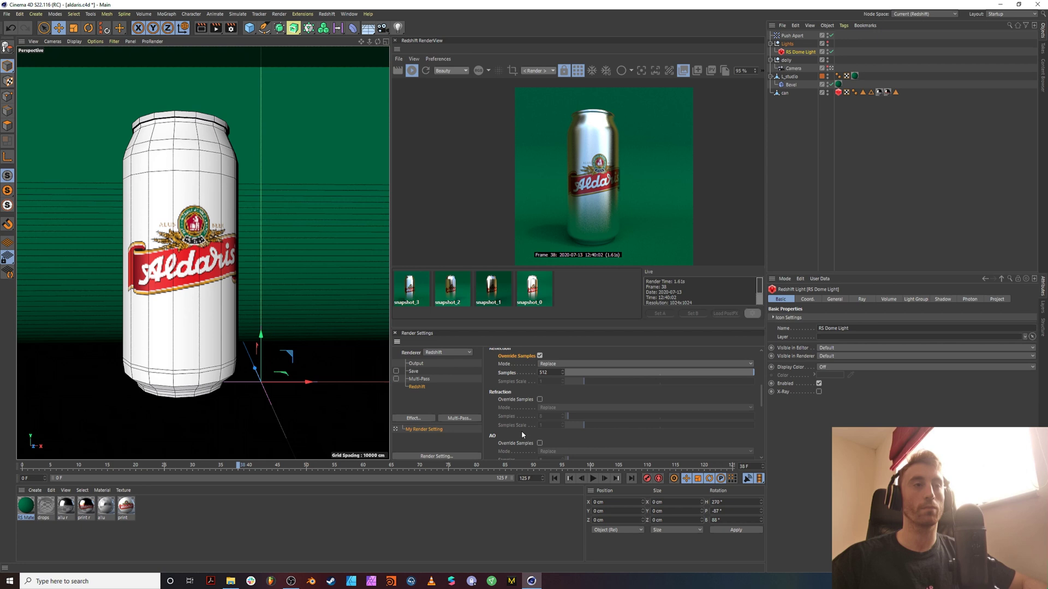
click(540, 439)
scroll(538, 431, down, 3)
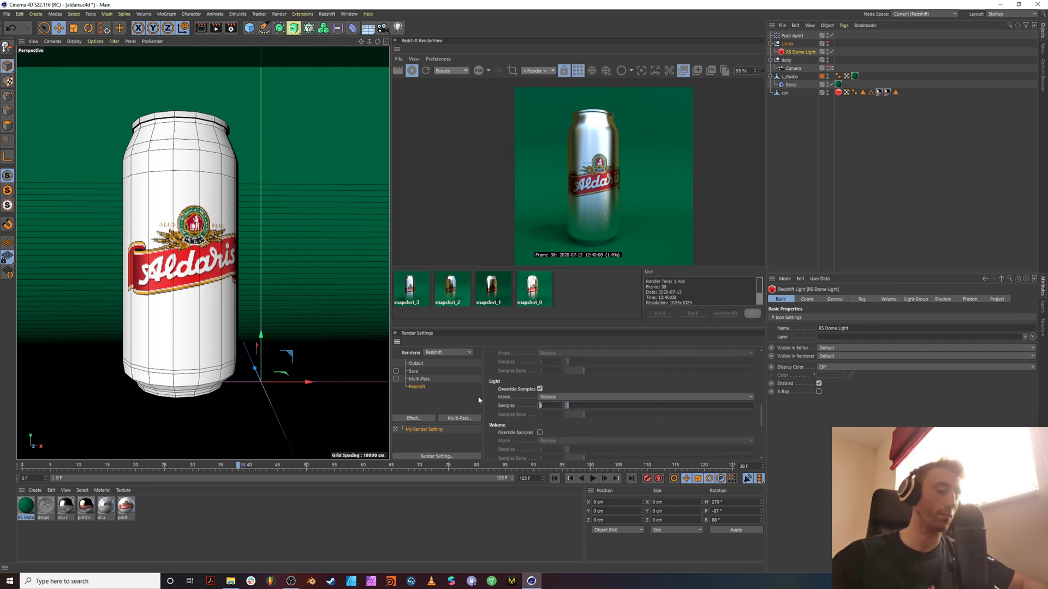
text(512)
key(Return)
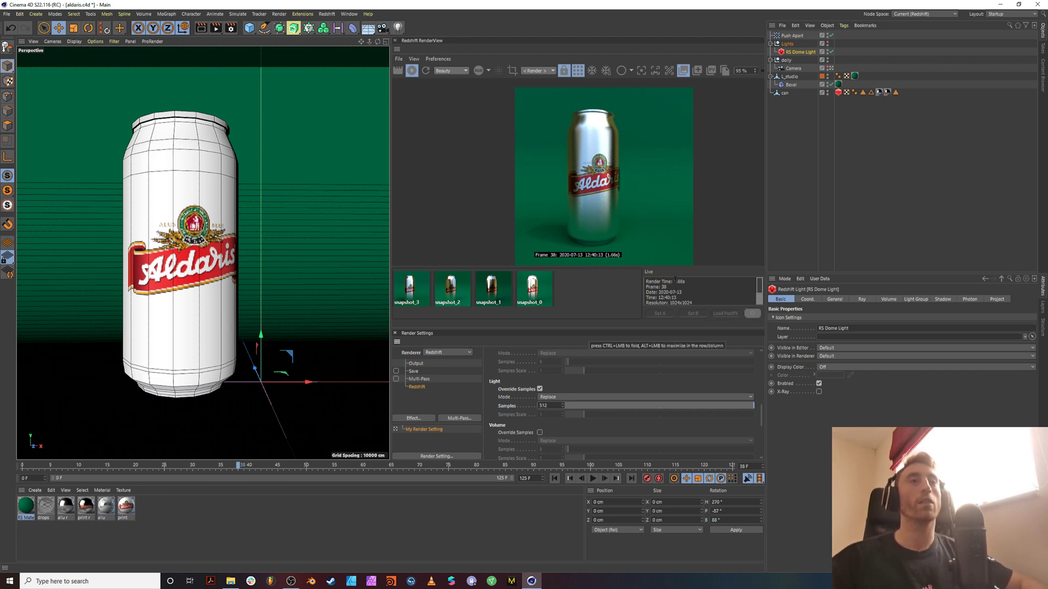
scroll(553, 391, up, 3)
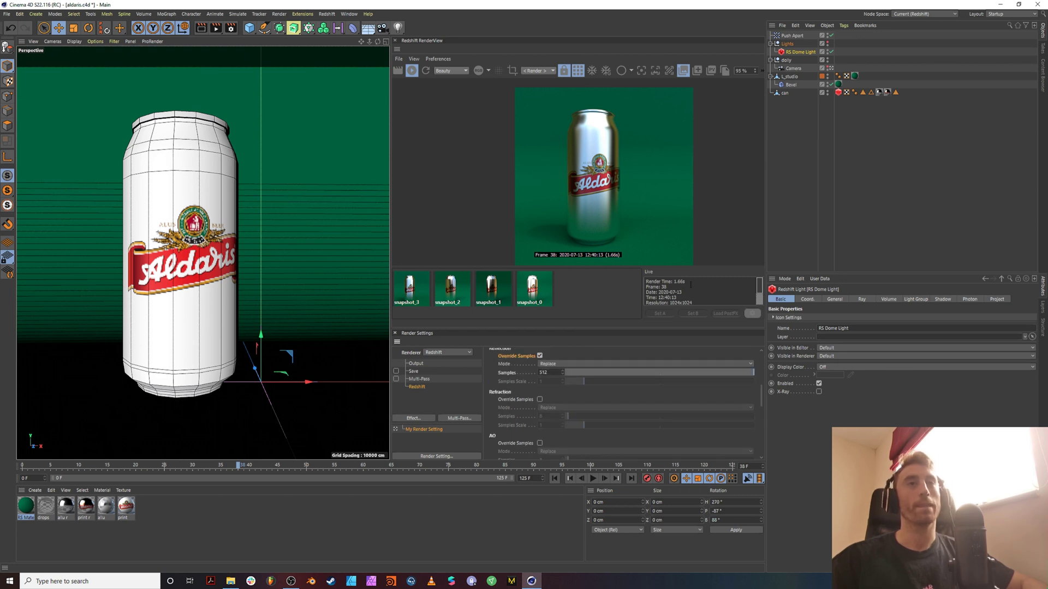
drag(691, 284, 675, 281)
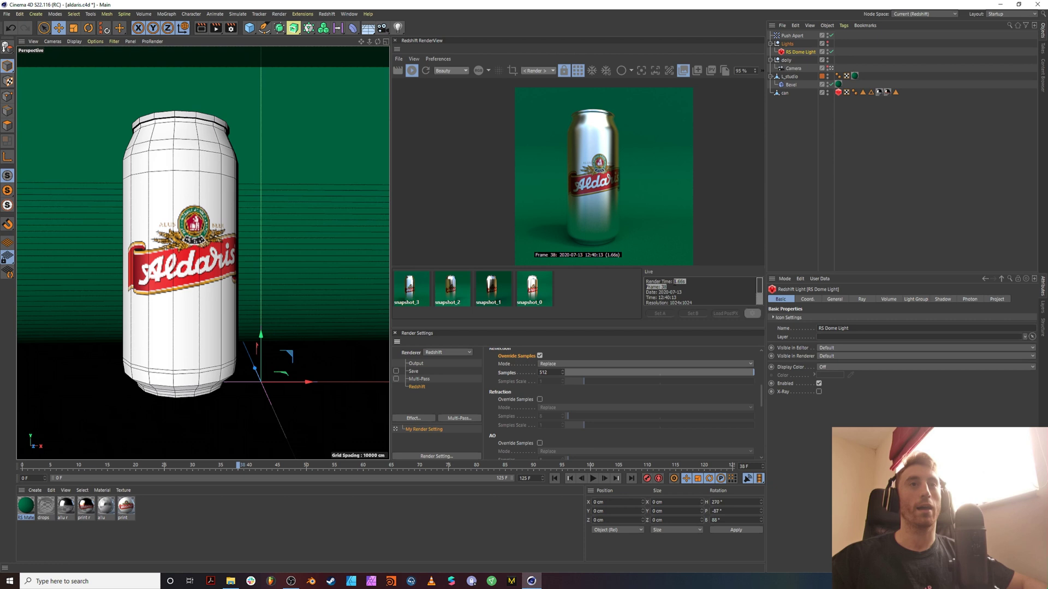
Step: Raise both the reflection and light override samples to 1024
click(704, 293)
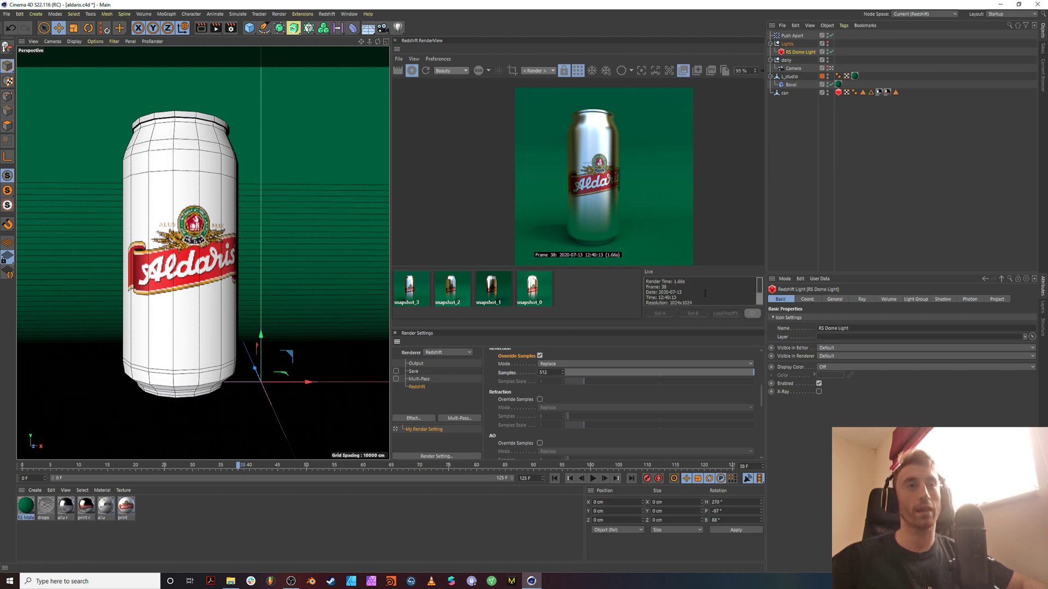
double_click(554, 372)
text(102)
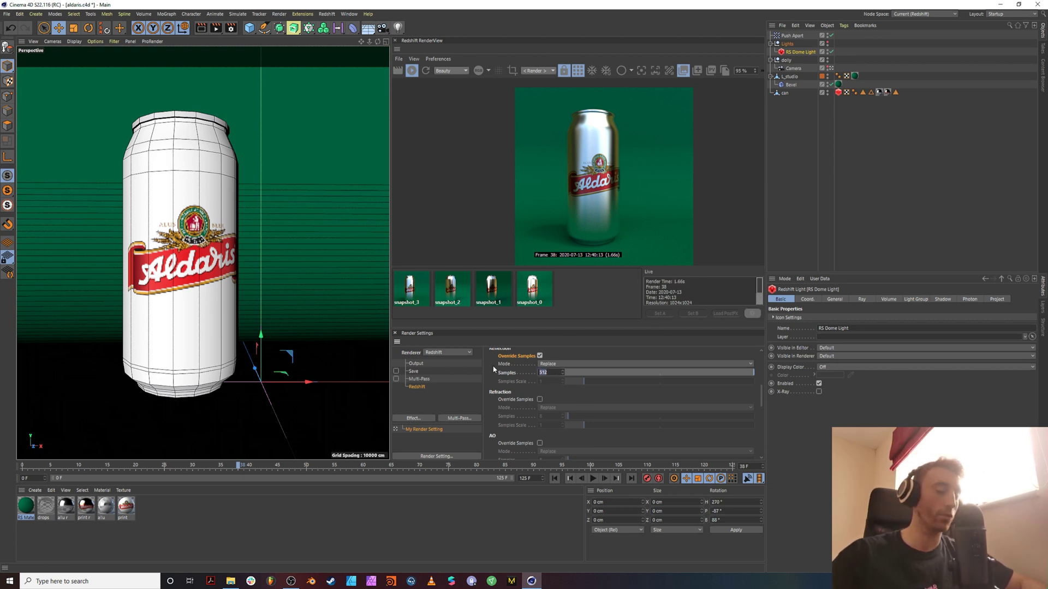
text(4)
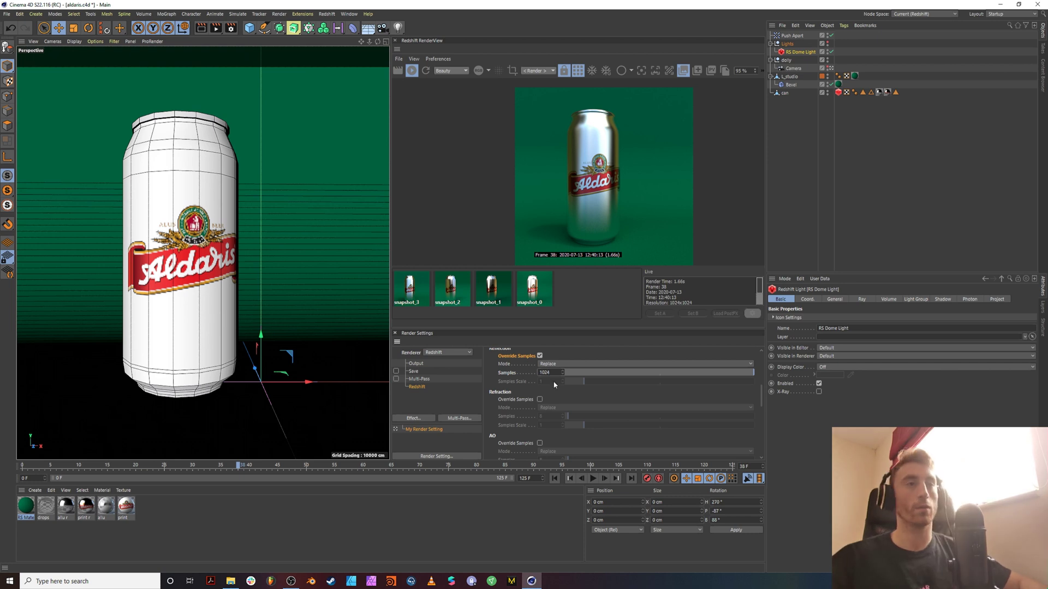
key(Return)
scroll(525, 405, down, 2)
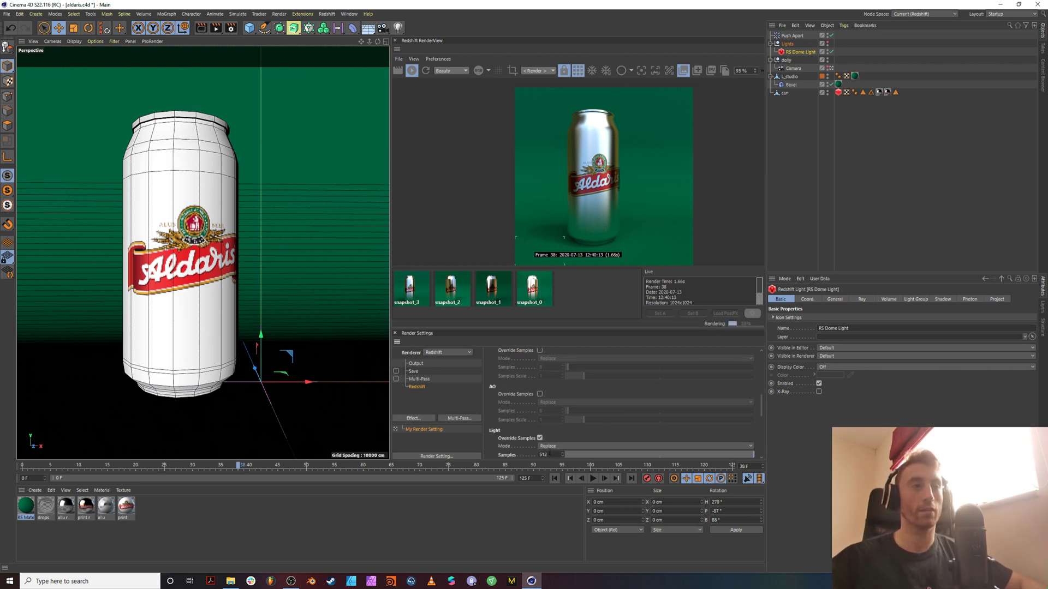
double_click(544, 455)
text(1024)
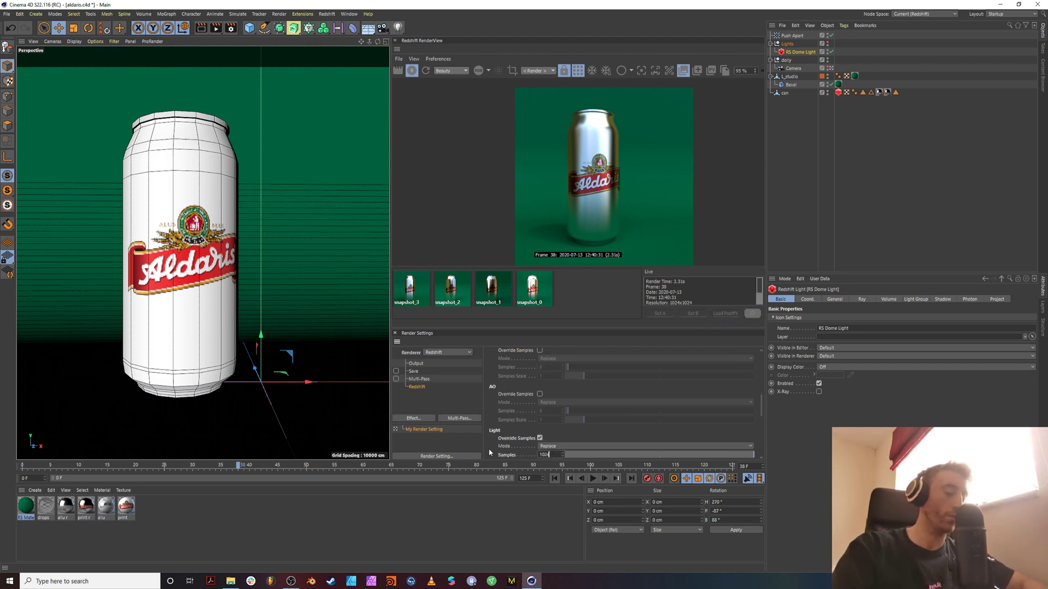
key(Return)
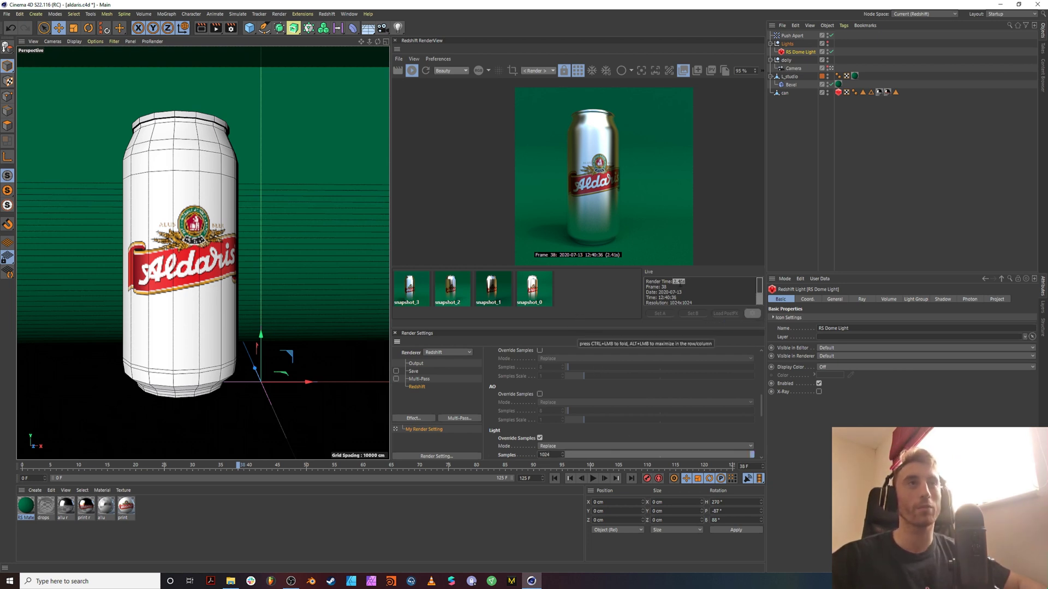
Step: Save a snapshot of the 1024-sample render and compare it with snapshot_3 up close
click(701, 70)
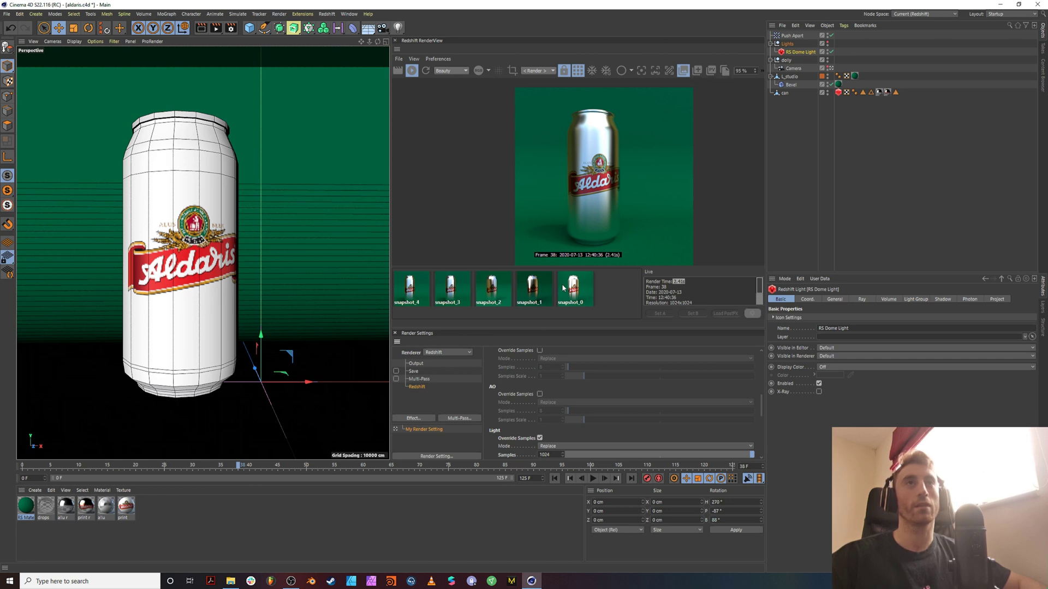
click(455, 296)
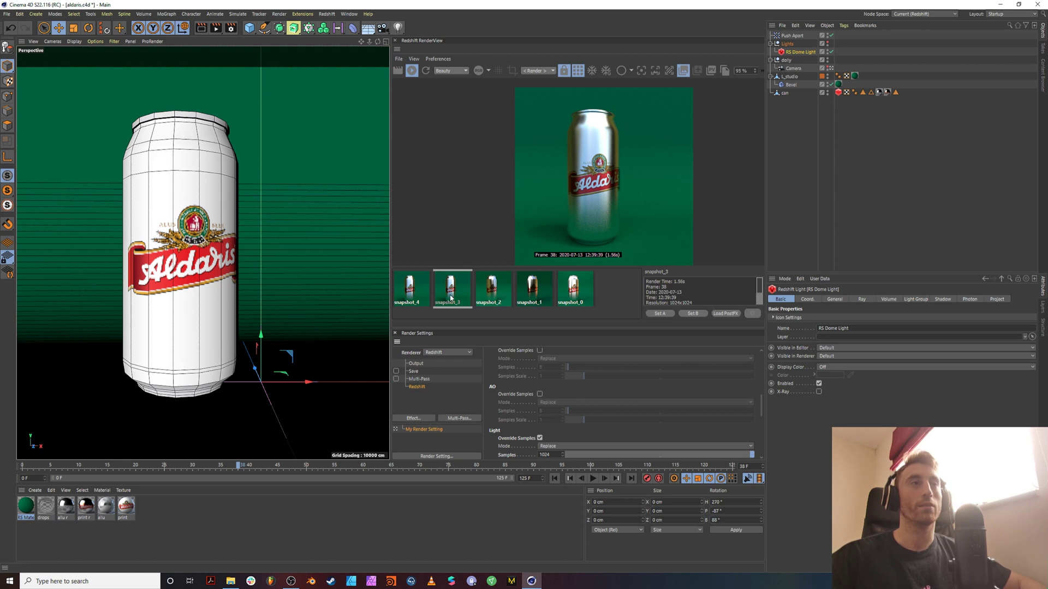
key(ctrl+z)
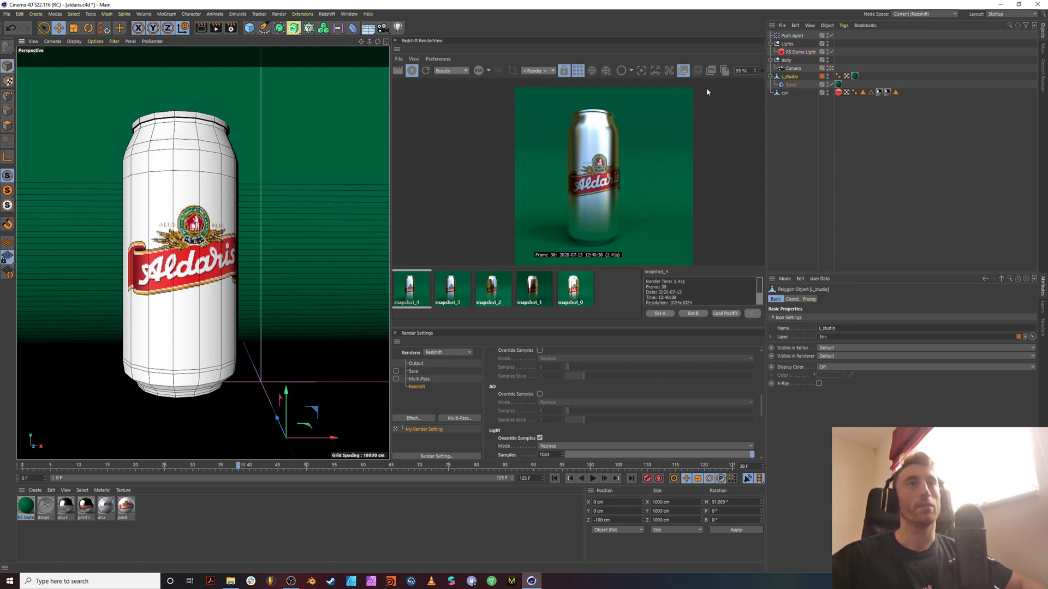
scroll(615, 221, up, 3)
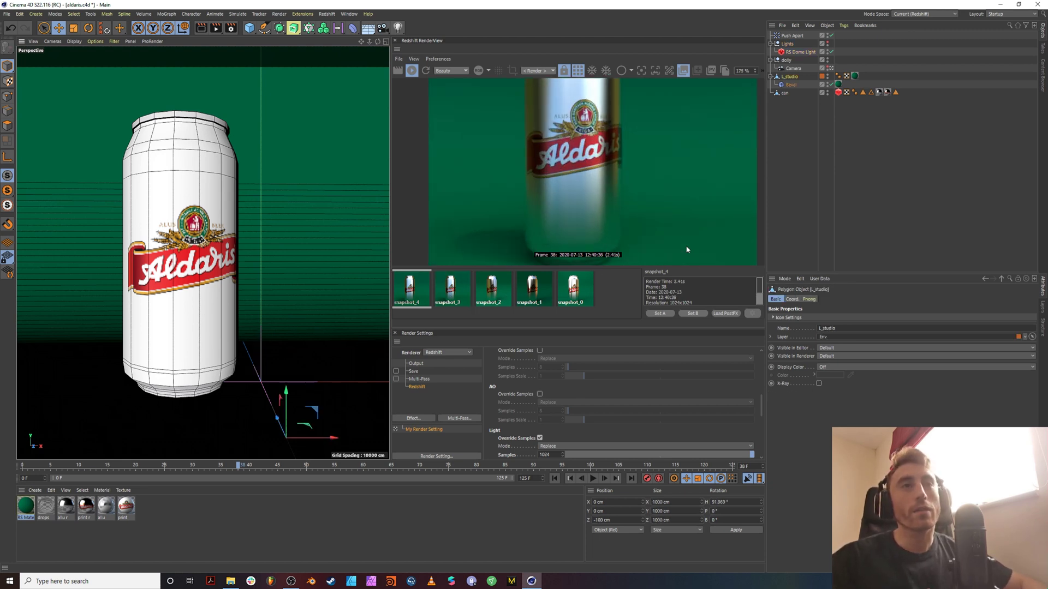
scroll(653, 254, down, 1)
scroll(660, 227, up, 3)
scroll(659, 226, down, 2)
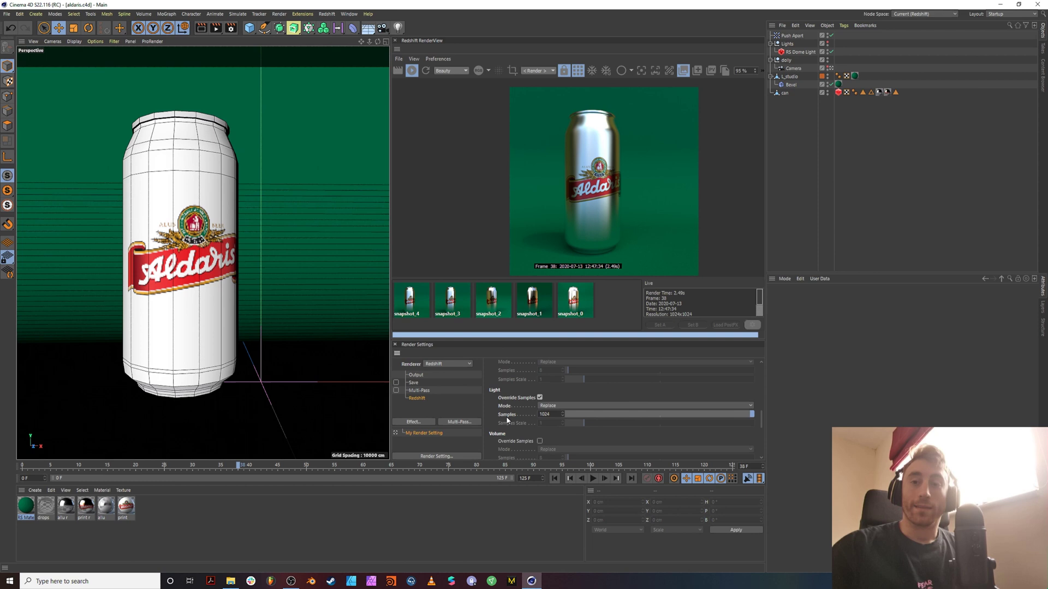
scroll(509, 421, down, 2)
scroll(512, 421, up, 3)
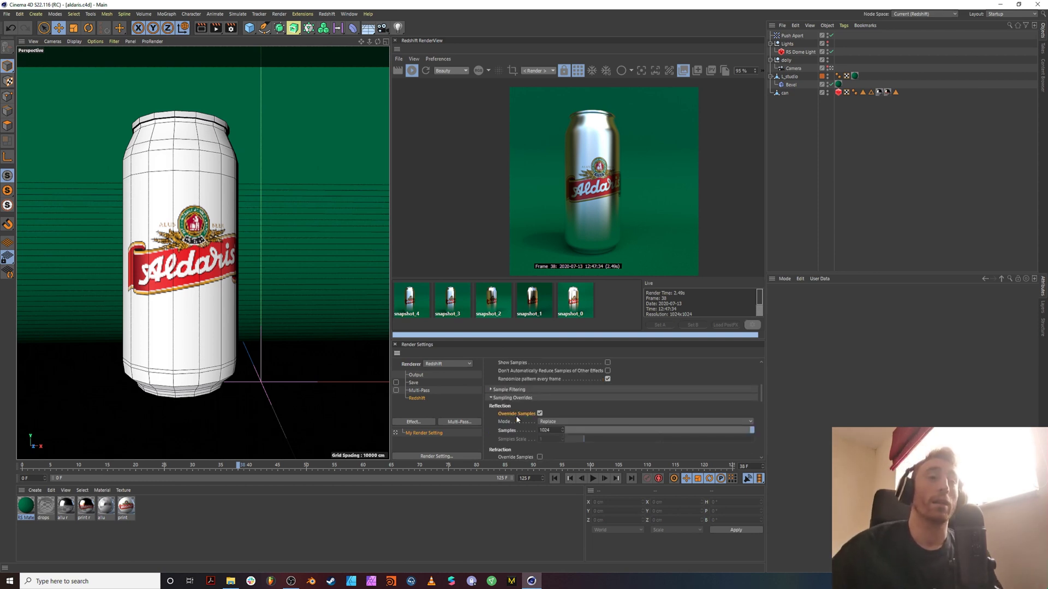
scroll(517, 420, up, 10)
scroll(585, 417, down, 1)
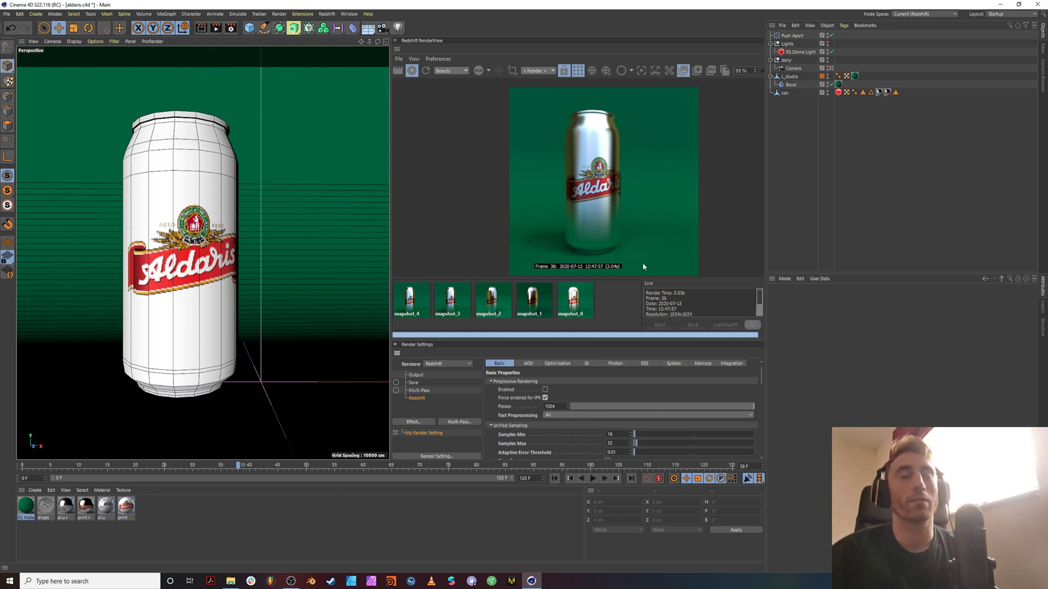
Step: Set Brute Force Number of Rays to 64 on the Redshift GI tab
click(588, 364)
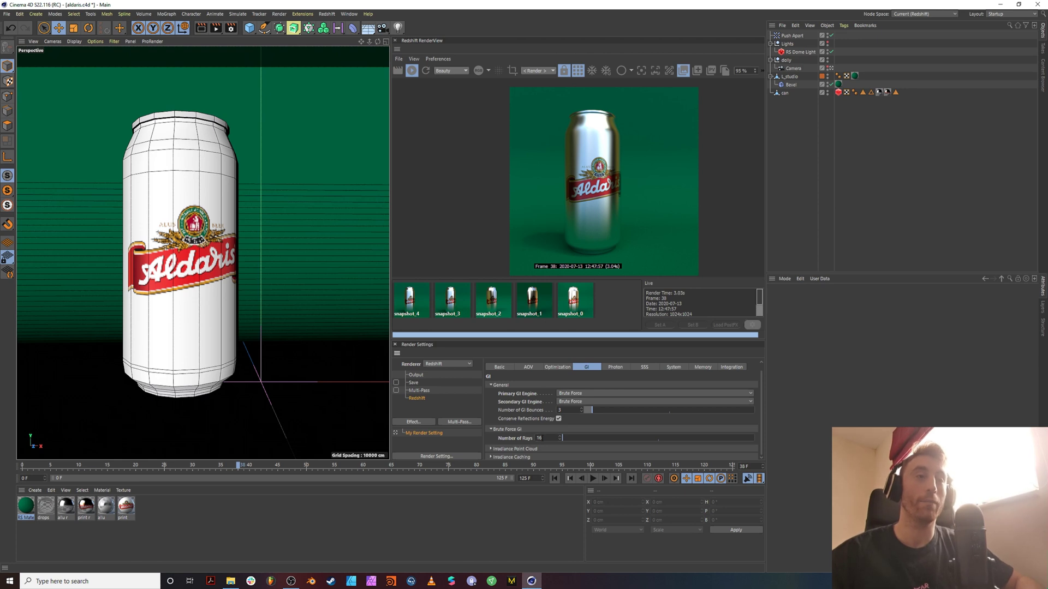
double_click(550, 440)
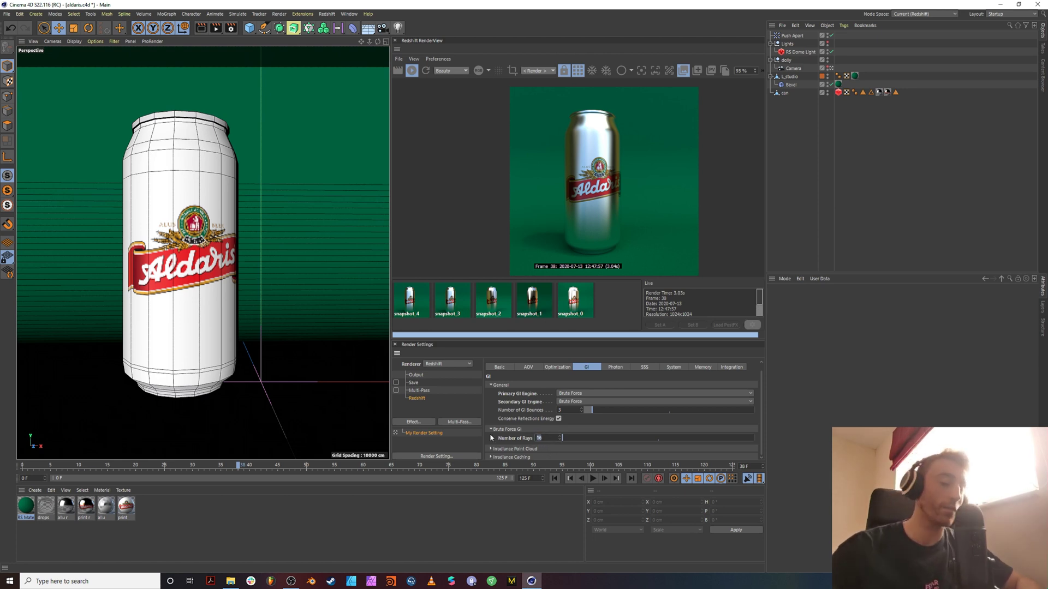
text(64)
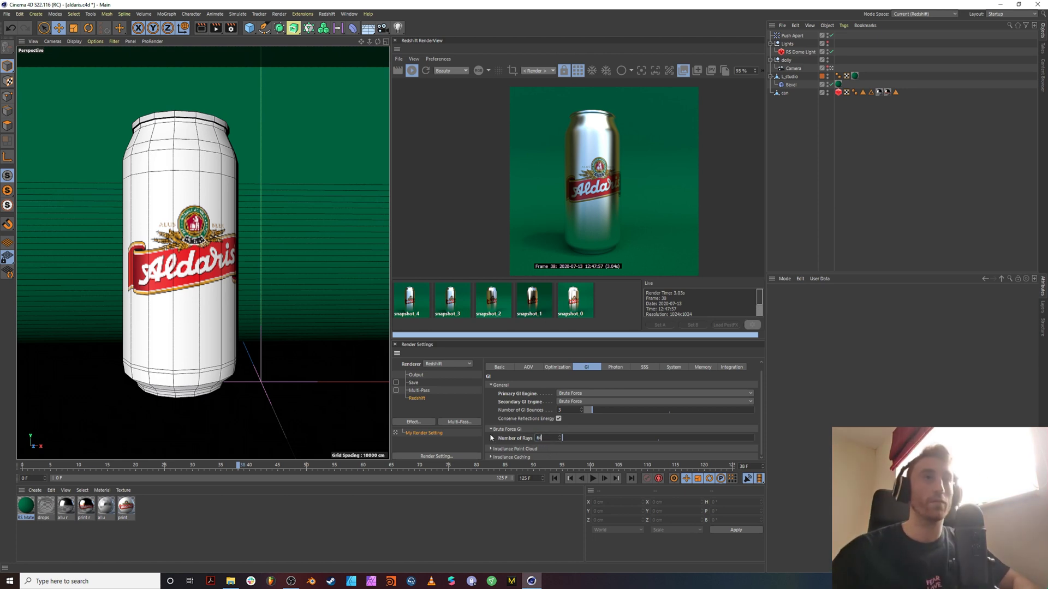
key(Return)
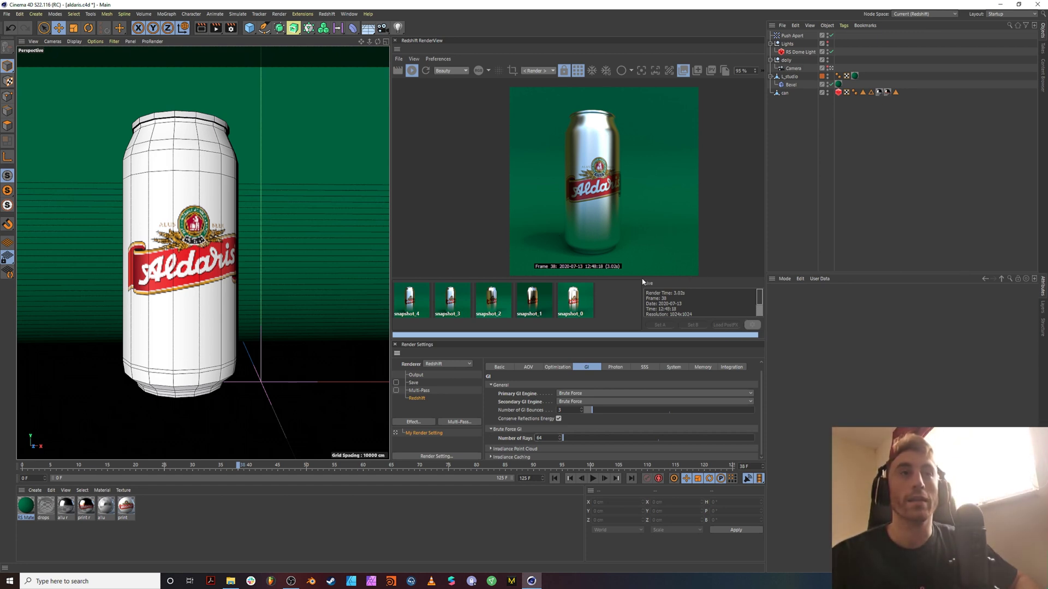
Step: Enable Show Samples under Unified Sampling so the render shows a grayscale sample-density map
click(500, 368)
scroll(514, 413, down, 3)
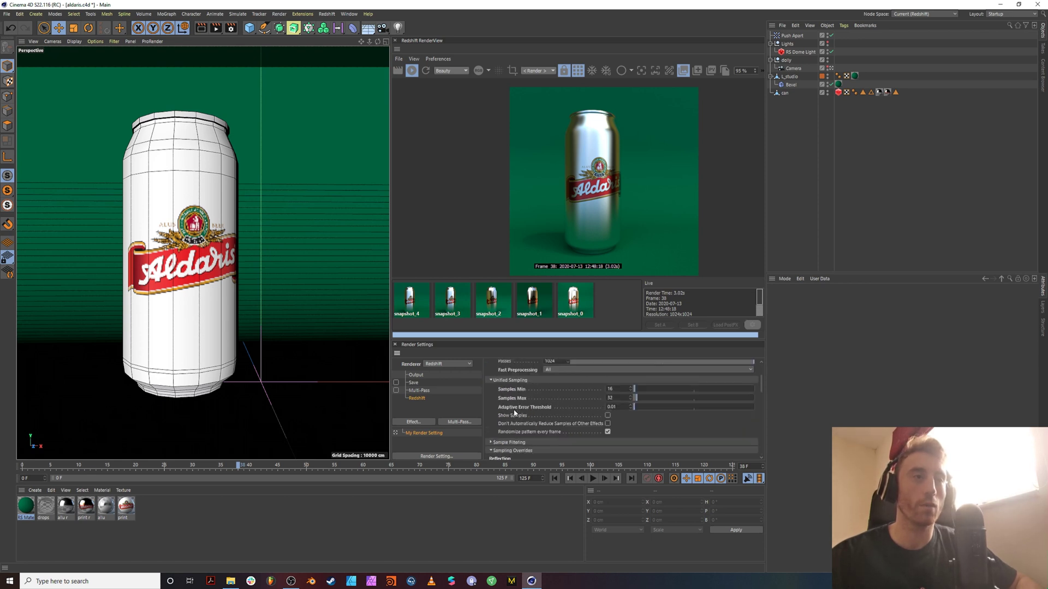
scroll(513, 415, down, 3)
scroll(503, 397, down, 7)
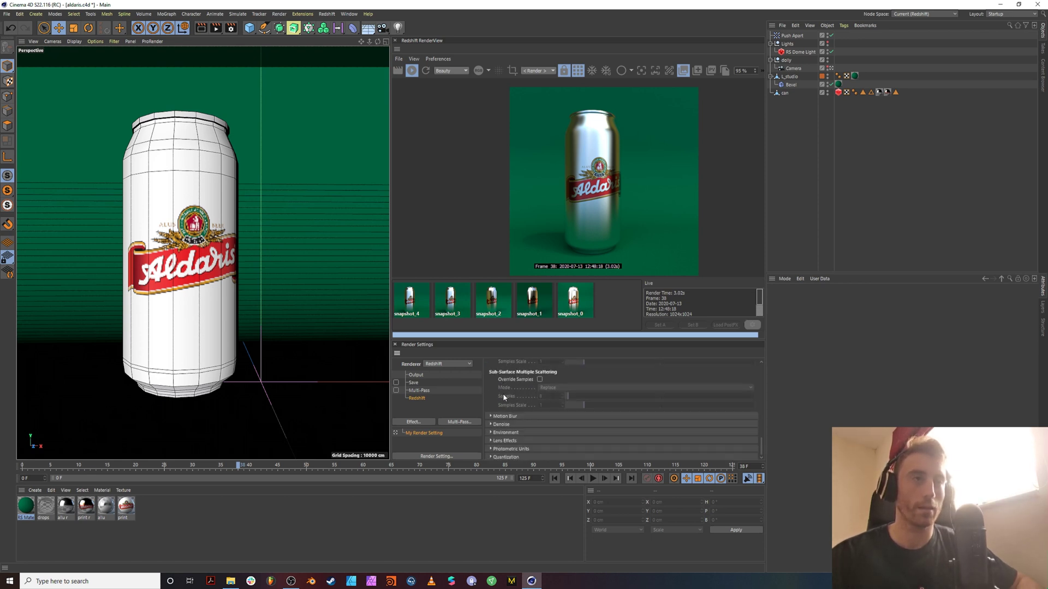
scroll(505, 395, up, 15)
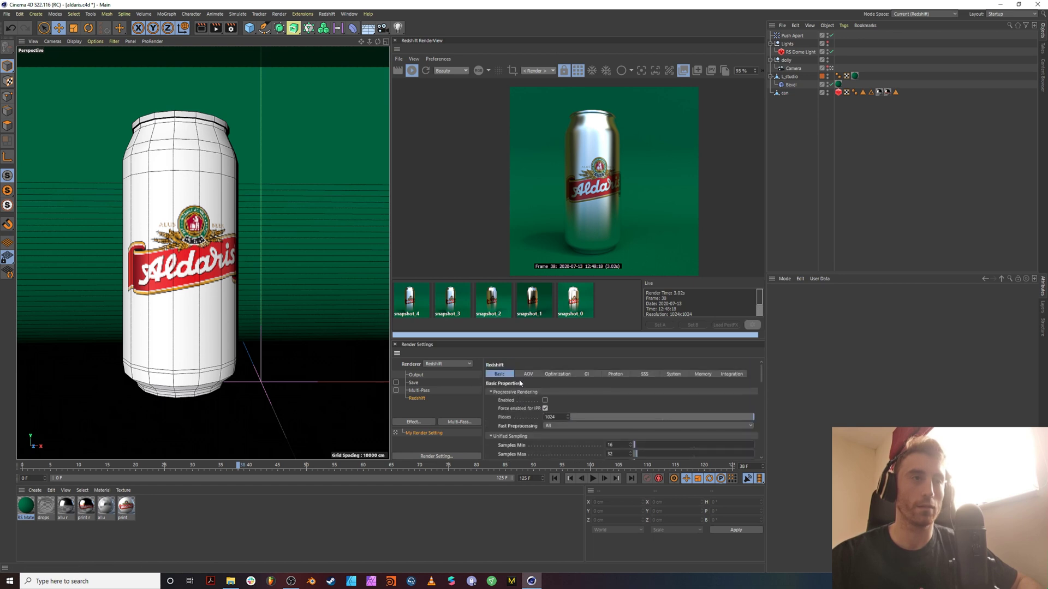
scroll(524, 412, down, 3)
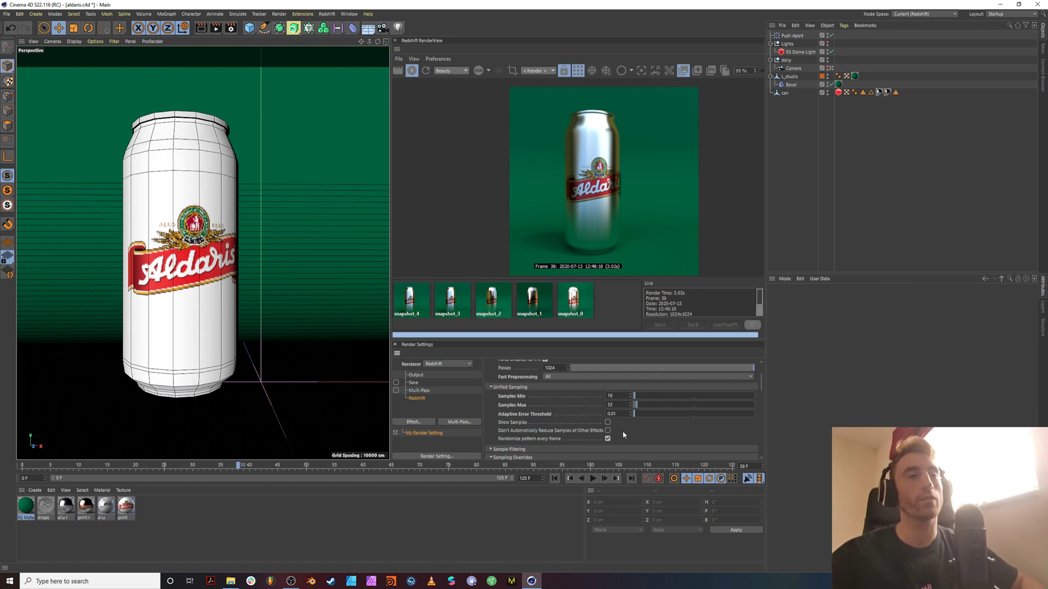
click(607, 422)
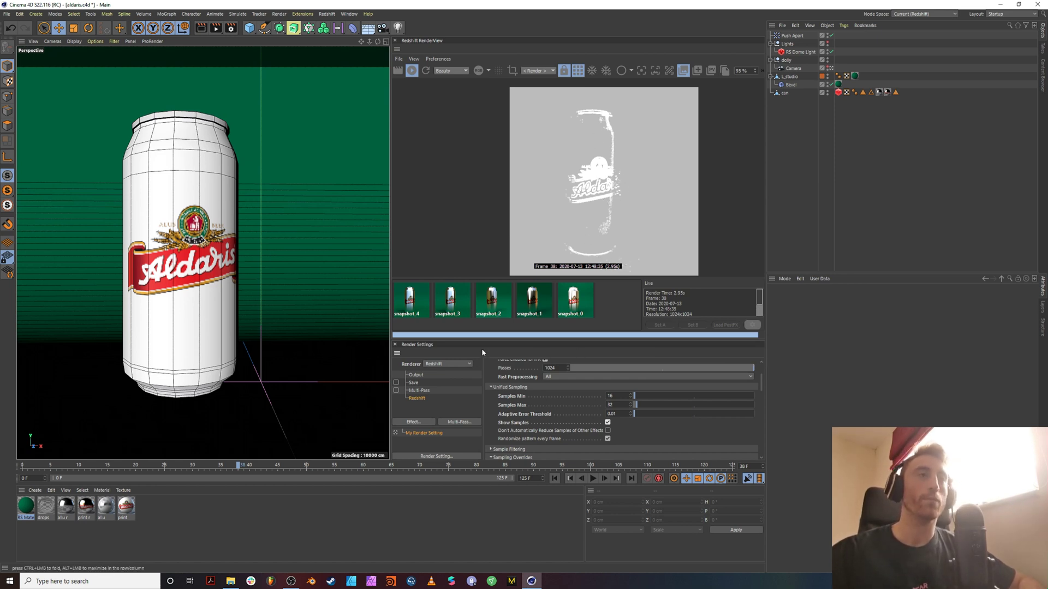
scroll(567, 382, up, 2)
Step: Raise the Brute Force GI Number of Rays from 64 to 128 and return to the Basic settings
click(580, 376)
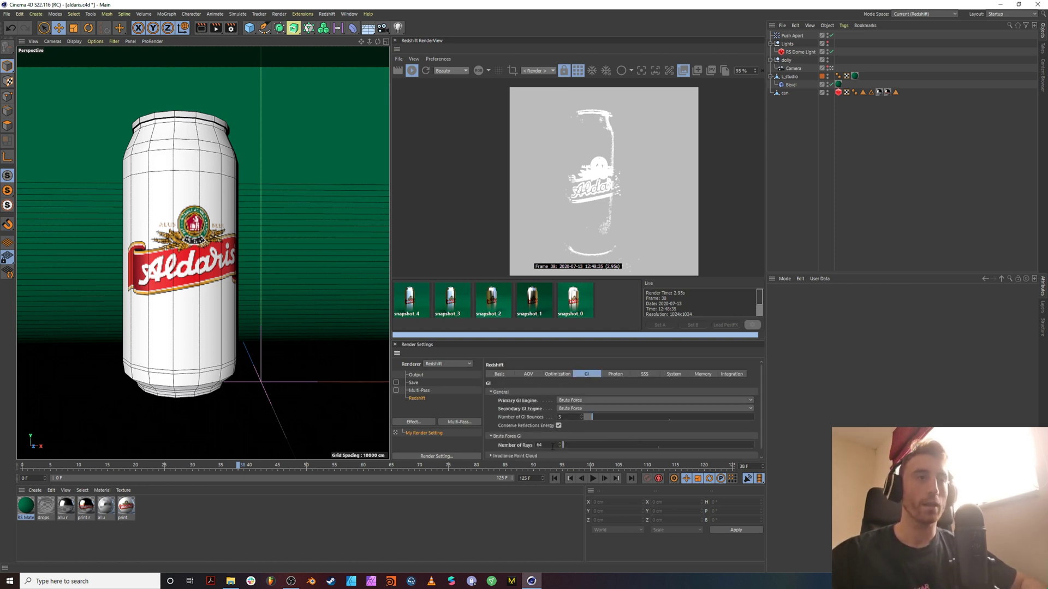
double_click(553, 447)
text(128)
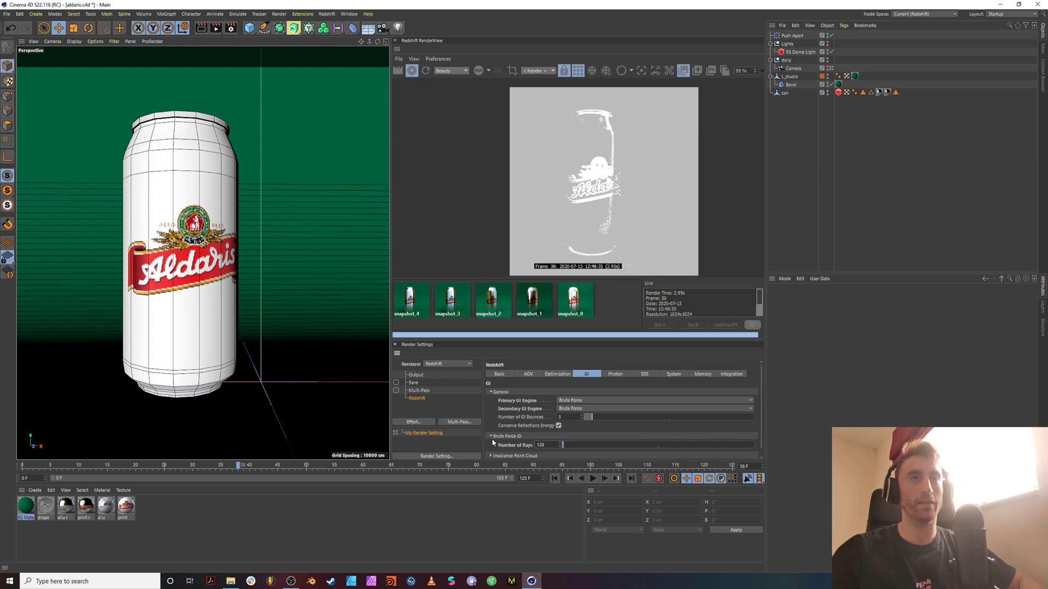
key(Return)
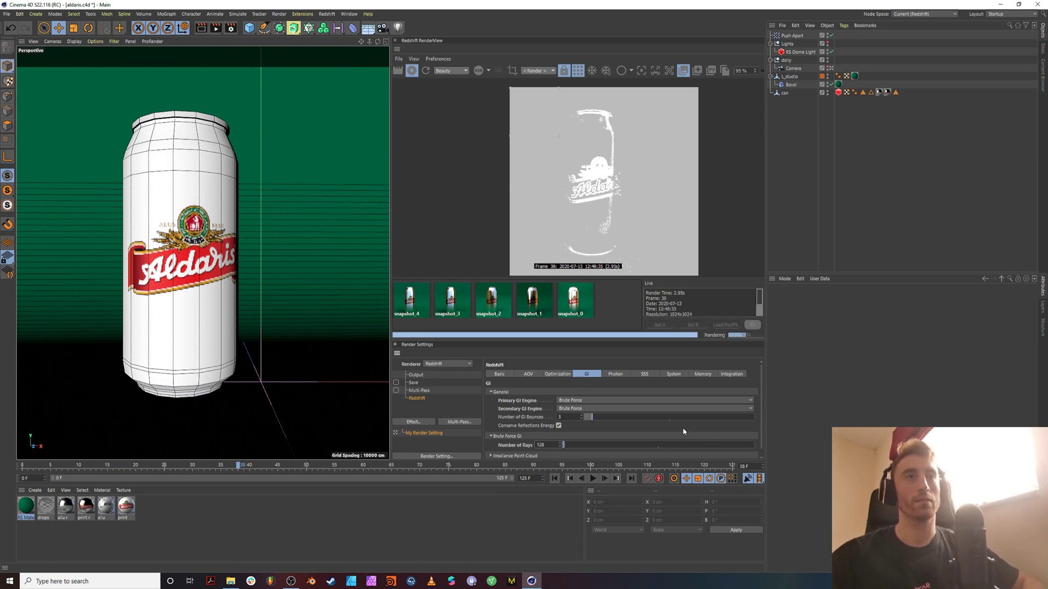
double_click(540, 445)
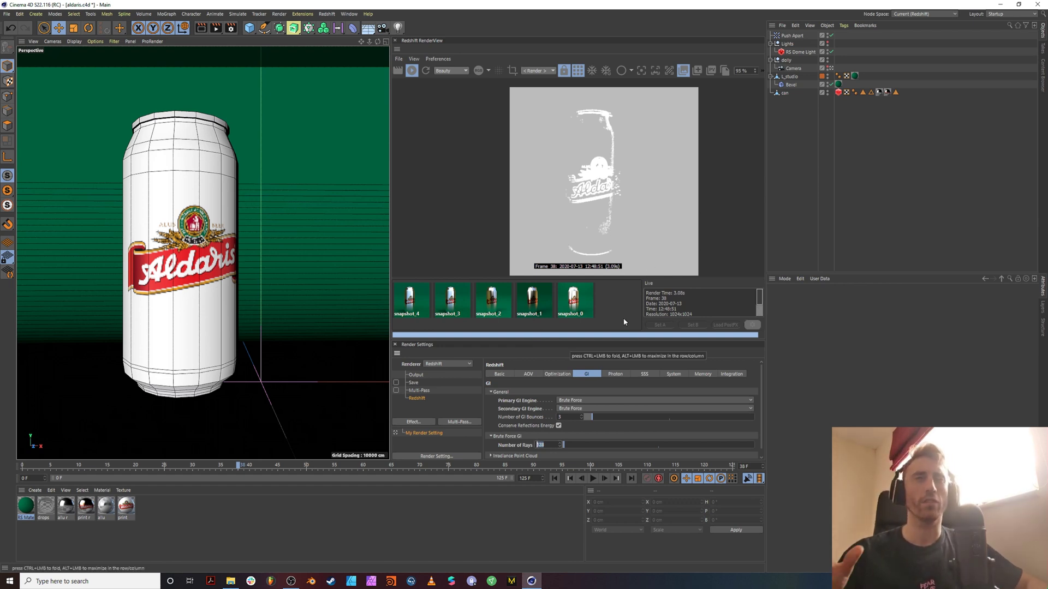
click(609, 423)
click(502, 373)
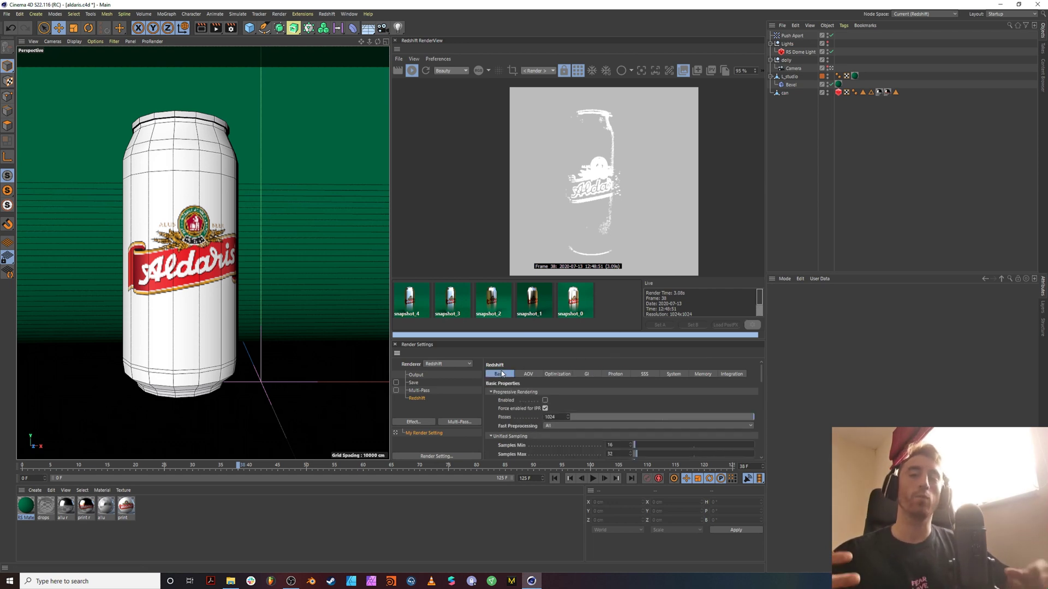